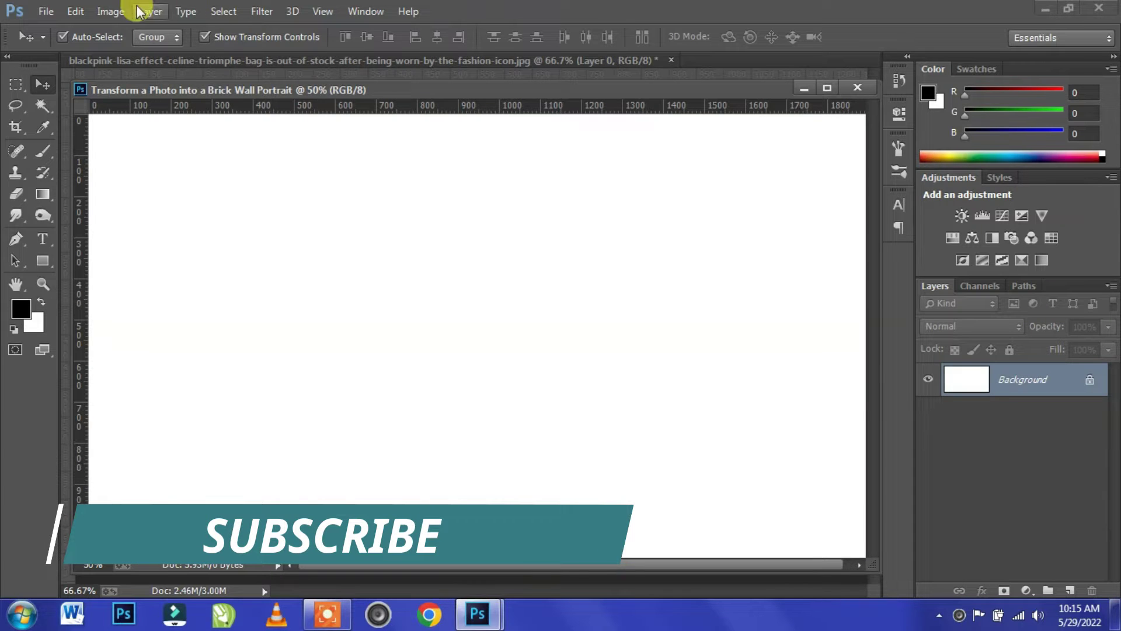
Step: Open the brick wall photo pexels-messala-ciulla-1114226
{"action": "left_click", "coordinate": [45, 12]}
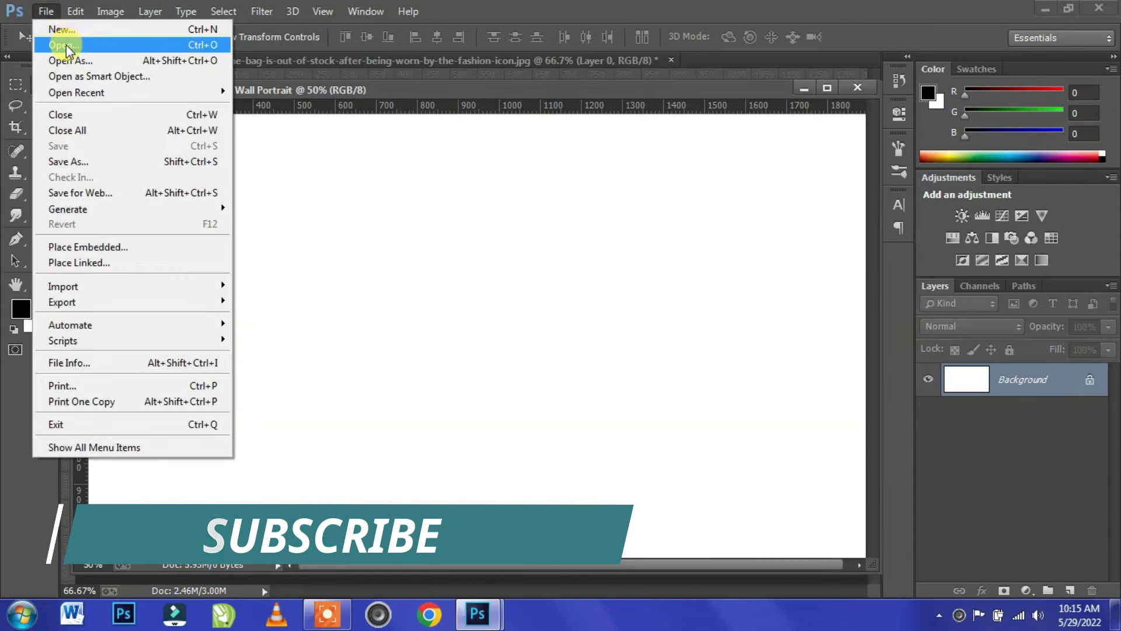
{"action": "left_click", "coordinate": [65, 45]}
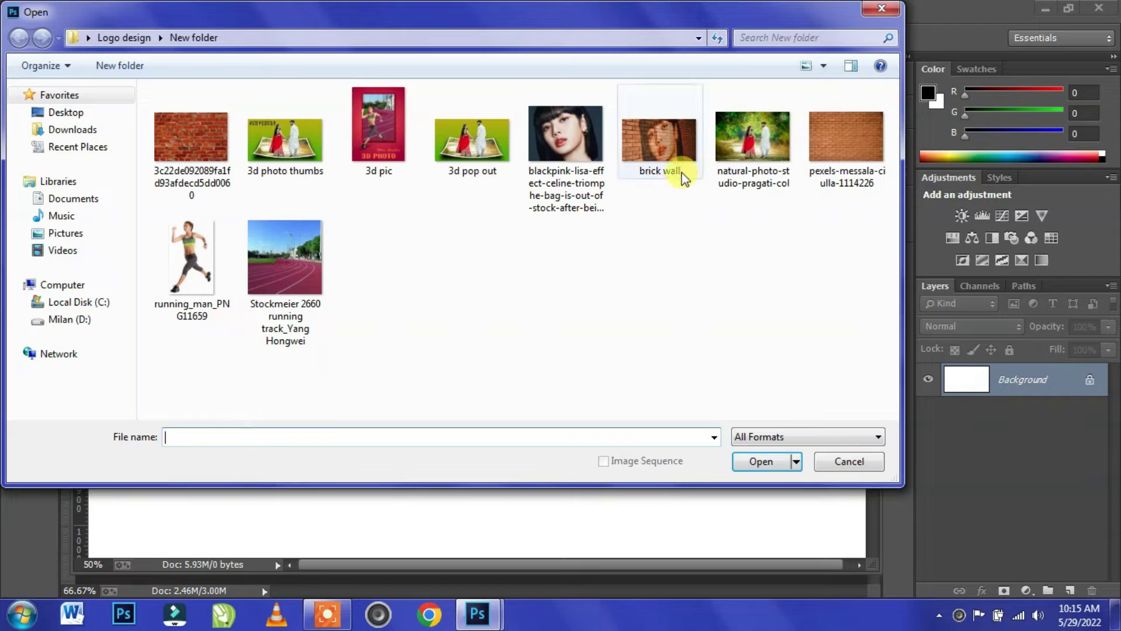
{"action": "left_click", "coordinate": [847, 139]}
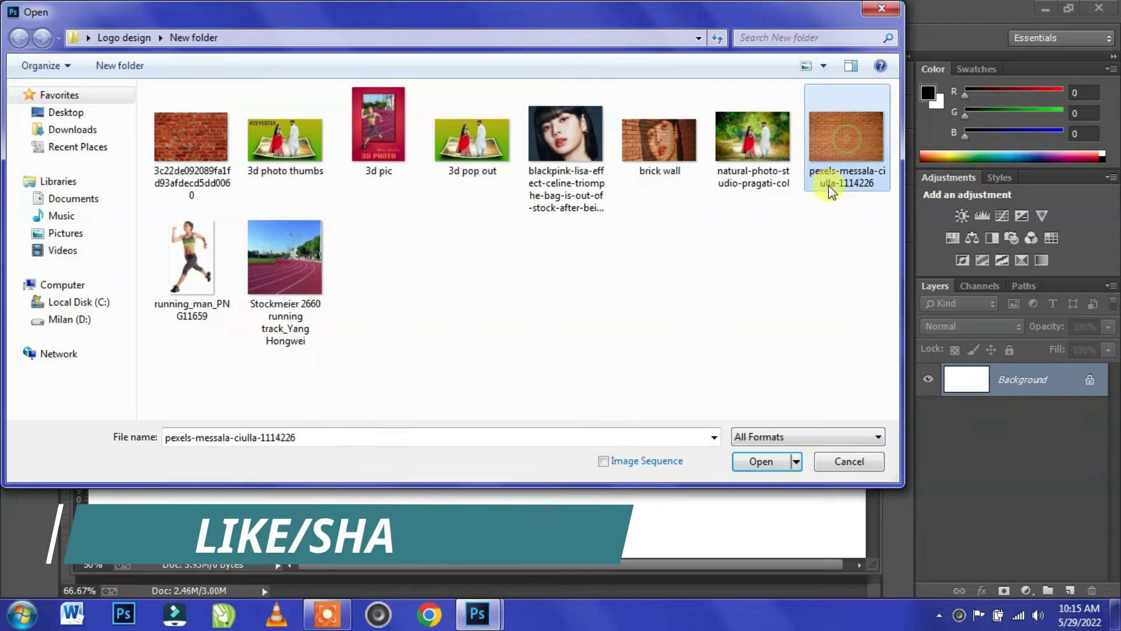
{"action": "left_click", "coordinate": [776, 464]}
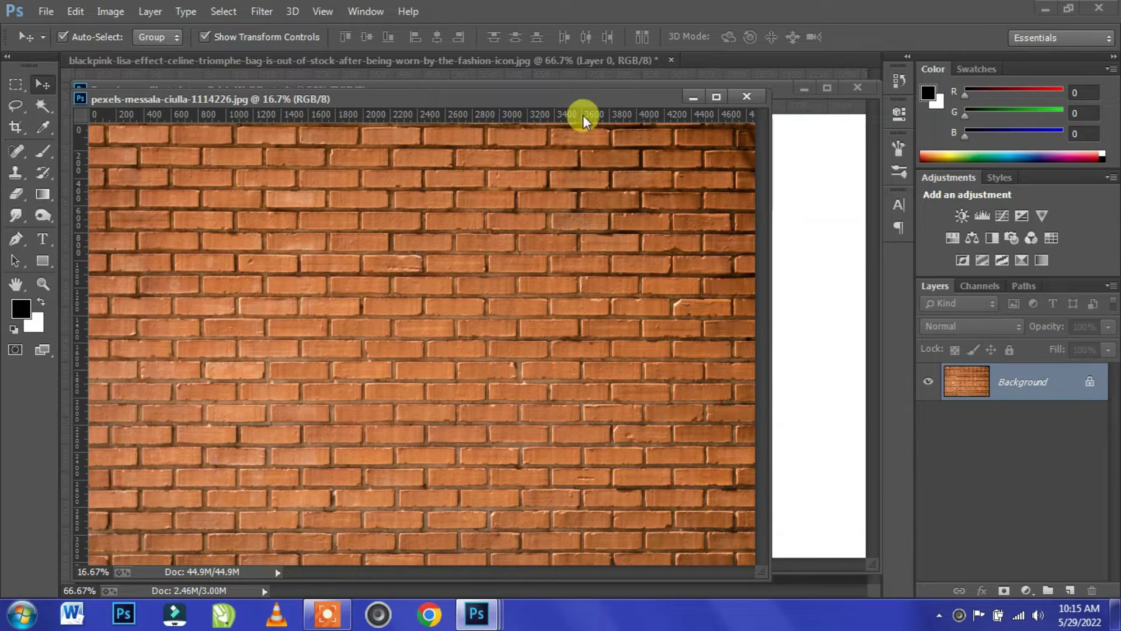
Step: Copy the brick wall photo into the Transform a Photo into a Brick Wall Portrait document, close the source photo and dock the document window
{"action": "left_click_drag", "start_coordinate": [594, 99], "coordinate": [509, 216]}
{"action": "left_click_drag", "start_coordinate": [501, 368], "coordinate": [759, 236]}
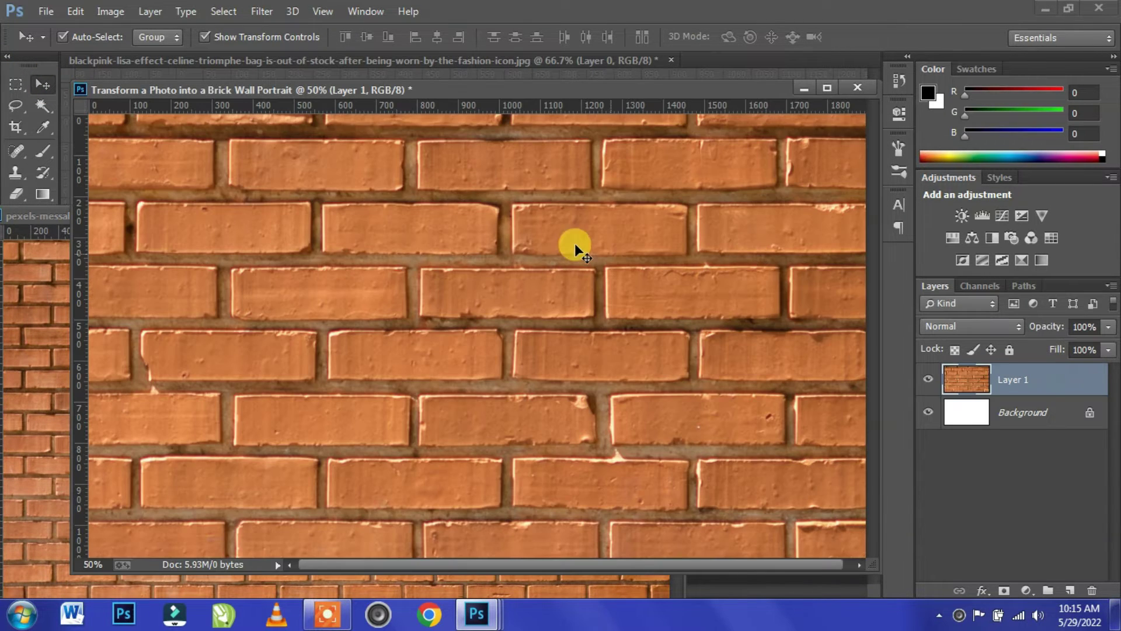
{"action": "left_click", "coordinate": [42, 264]}
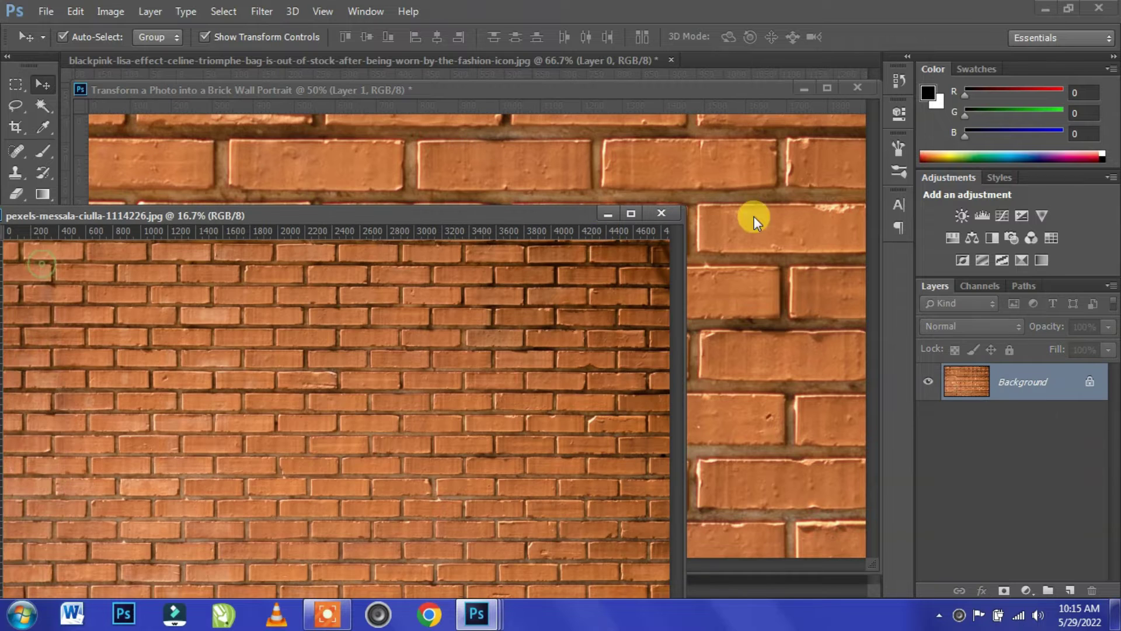
{"action": "left_click", "coordinate": [662, 214]}
{"action": "left_click_drag", "start_coordinate": [706, 92], "coordinate": [716, 65]}
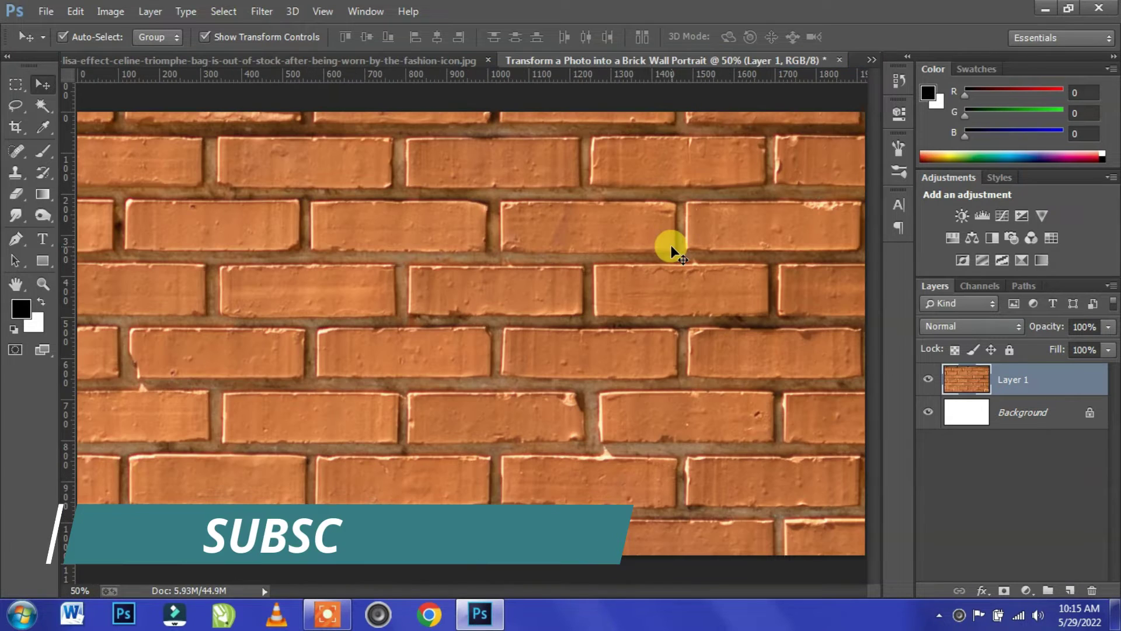
{"action": "key", "text": "ctrl+0"}
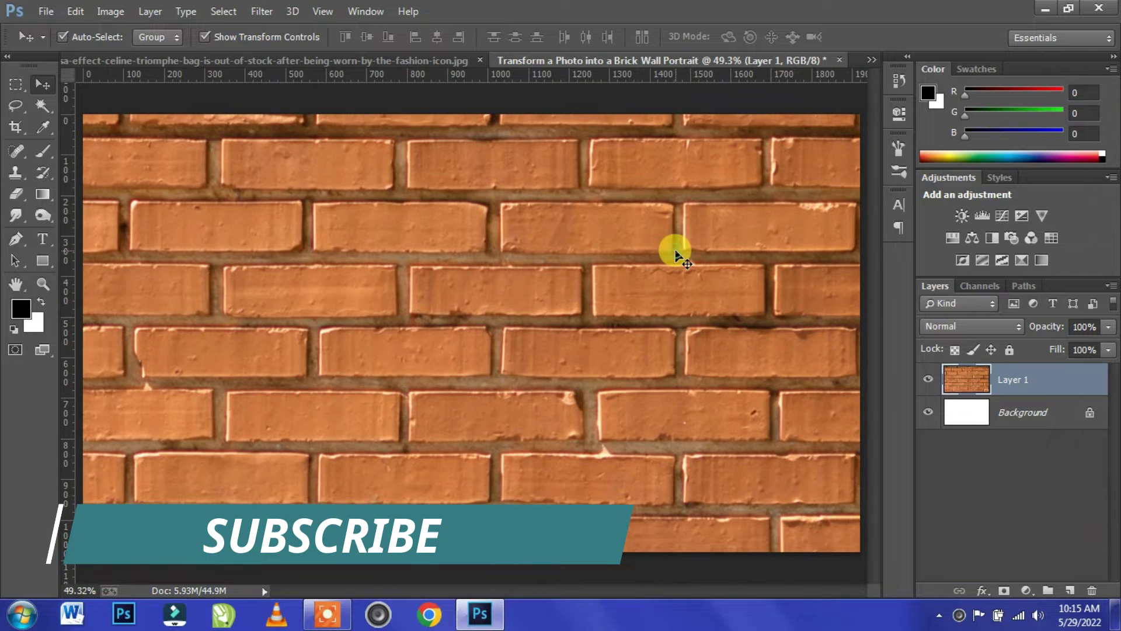
Step: Move the oversized brick layer until its upper-right corner lies just outside the canvas, ready for scaling
{"action": "key", "text": "ctrl+t"}
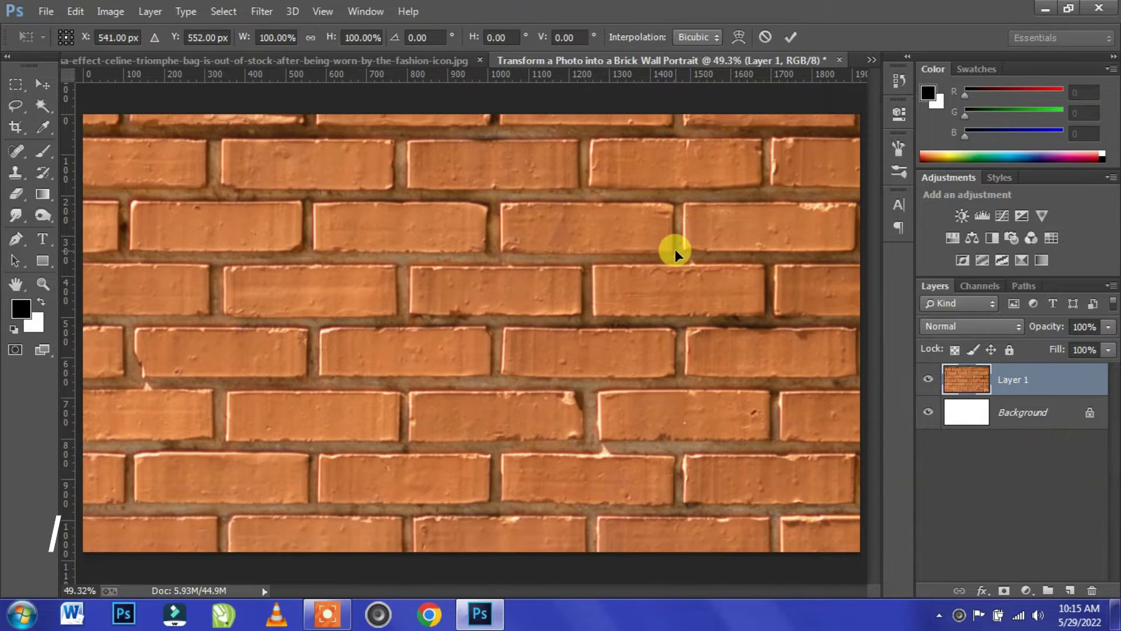
{"action": "key", "text": "ctrl+minus"}
{"action": "key", "text": "ctrl+minus"}
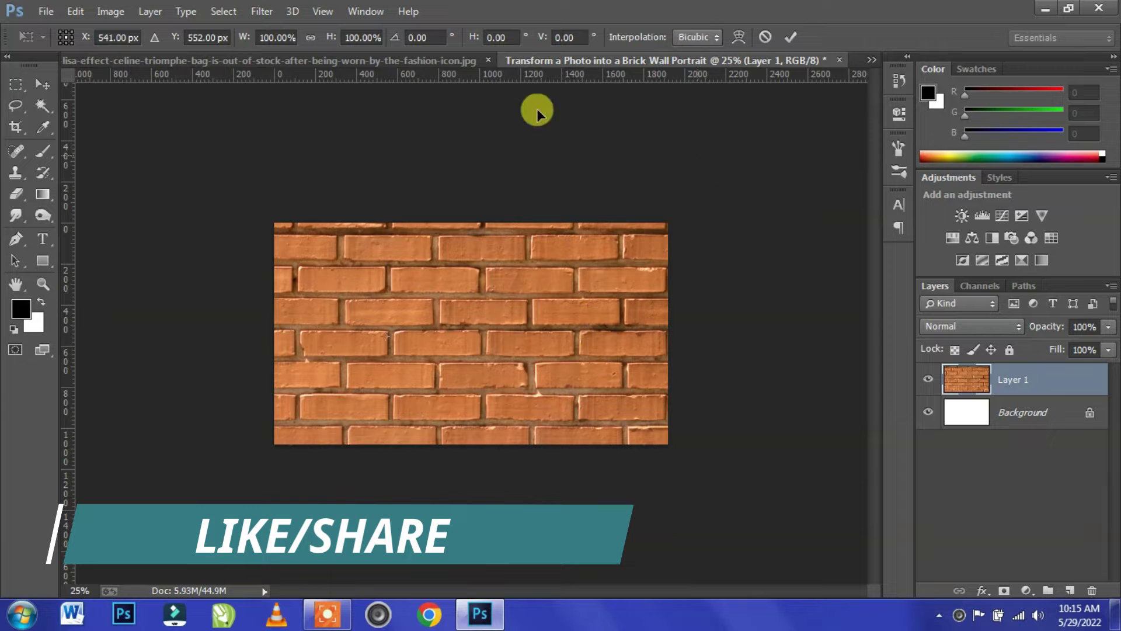
{"action": "left_click", "coordinate": [43, 86]}
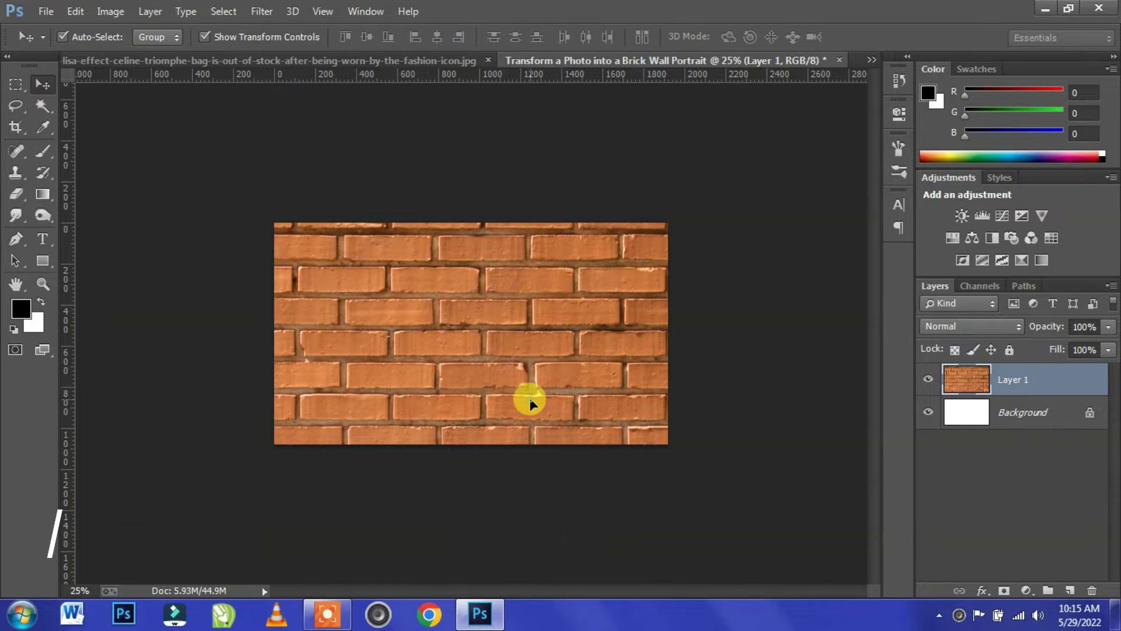
{"action": "left_click_drag", "start_coordinate": [553, 320], "coordinate": [569, 337]}
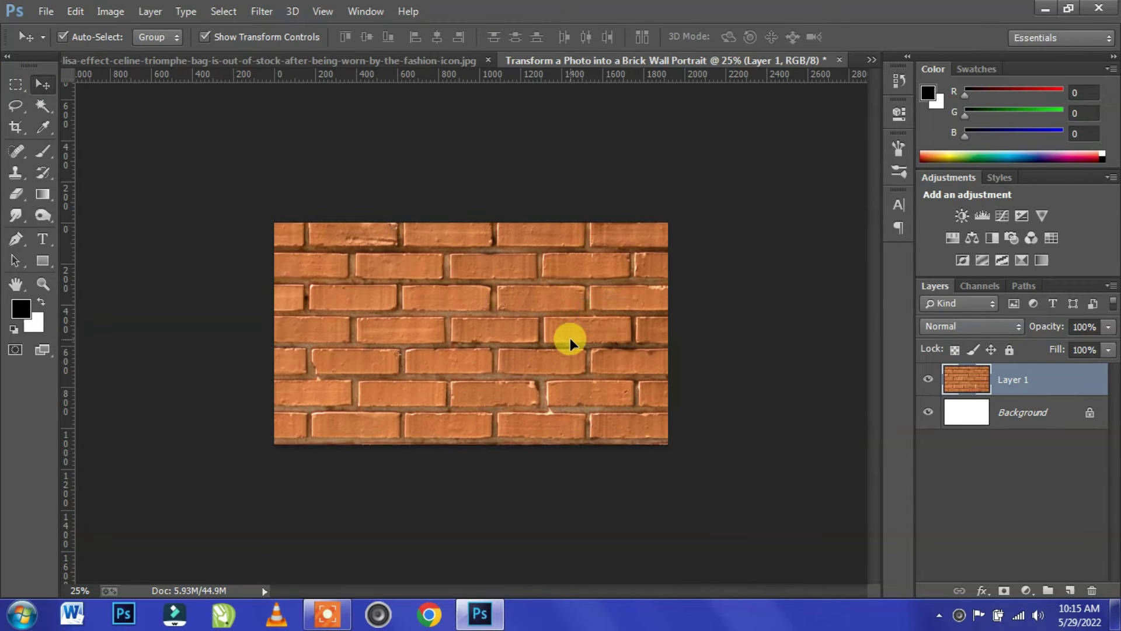
{"action": "key", "text": "ctrl+t"}
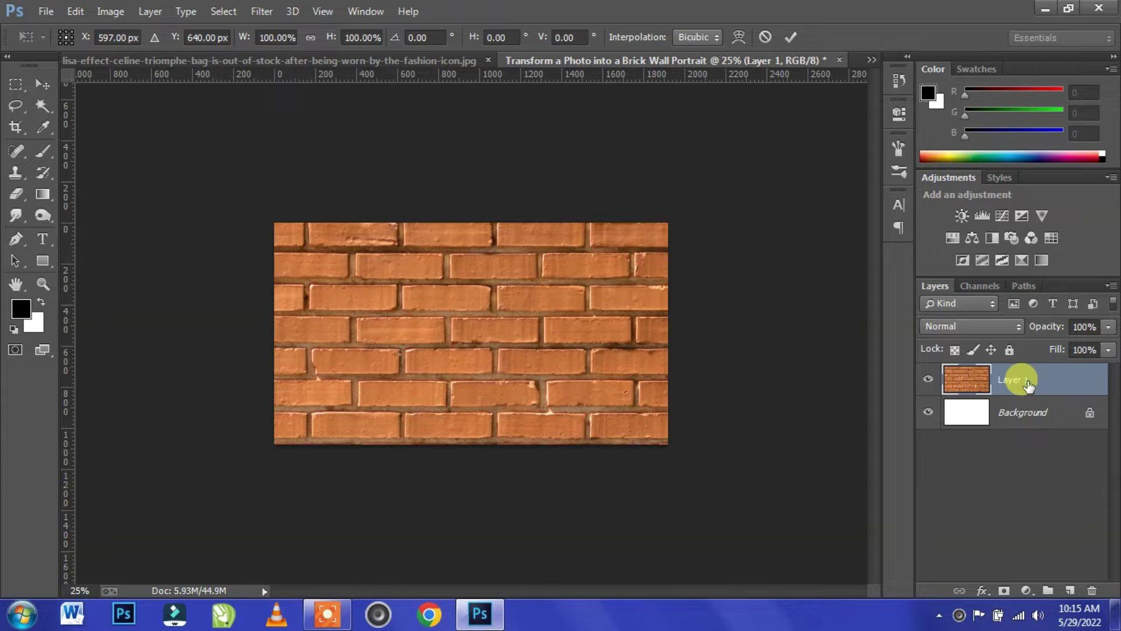
{"action": "left_click", "coordinate": [792, 36]}
{"action": "left_click_drag", "start_coordinate": [608, 259], "coordinate": [576, 272]}
{"action": "left_click", "coordinate": [717, 125]}
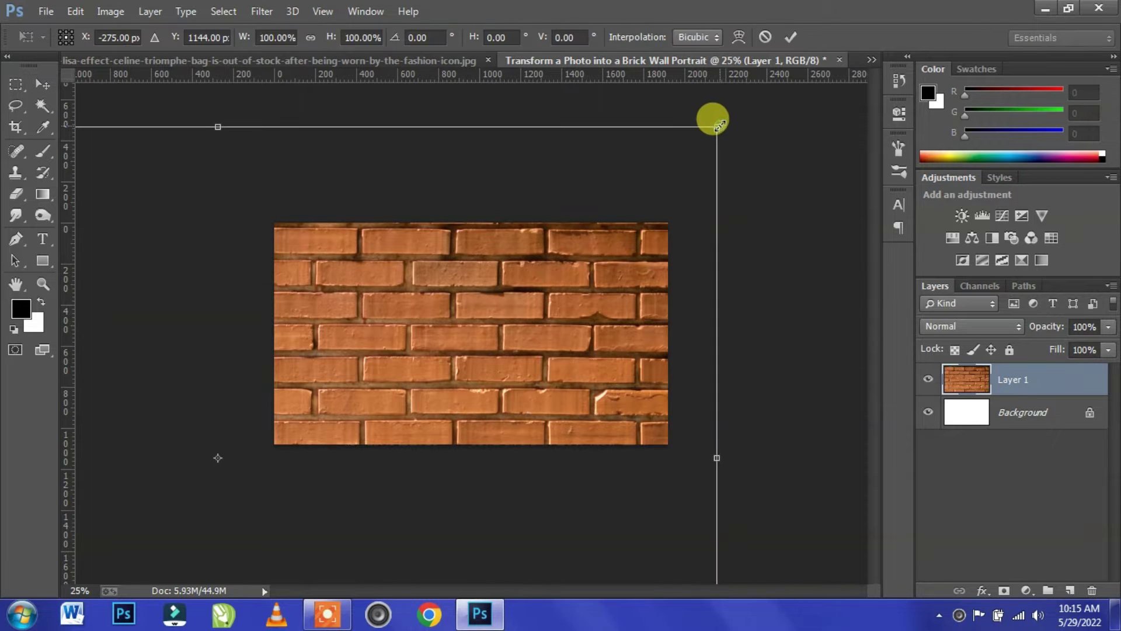
Step: Scale the brick layer down to about 43% and position it so that it covers the whole canvas
{"action": "left_click_drag", "start_coordinate": [716, 125], "coordinate": [519, 294]}
{"action": "left_click_drag", "start_coordinate": [428, 323], "coordinate": [592, 284]}
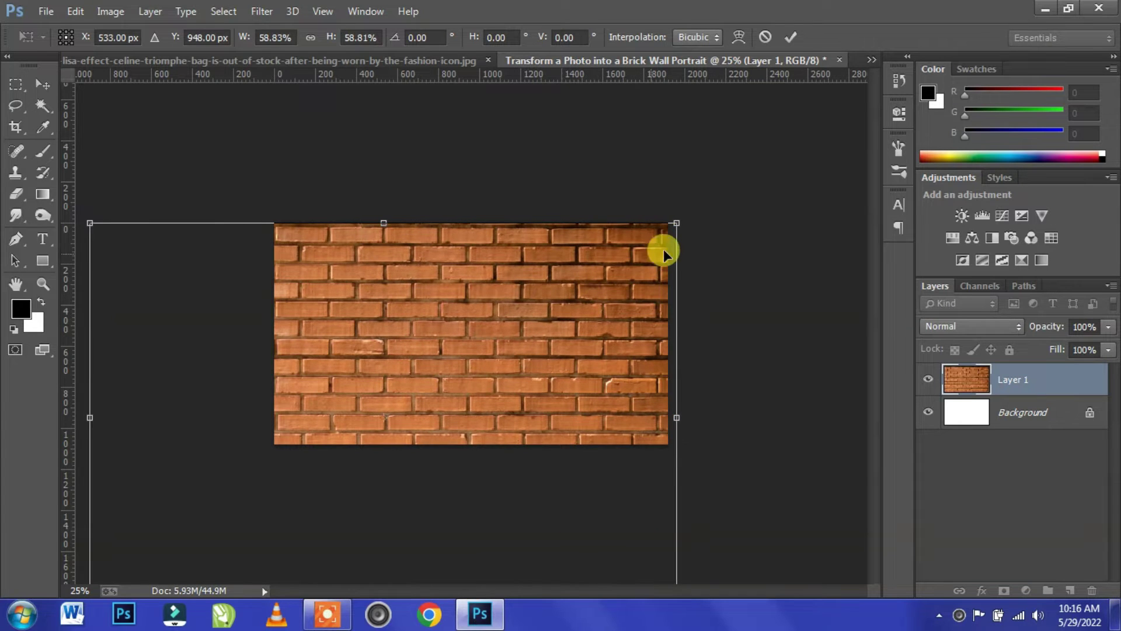
{"action": "left_click_drag", "start_coordinate": [676, 223], "coordinate": [582, 282]}
{"action": "left_click_drag", "start_coordinate": [508, 338], "coordinate": [563, 274]}
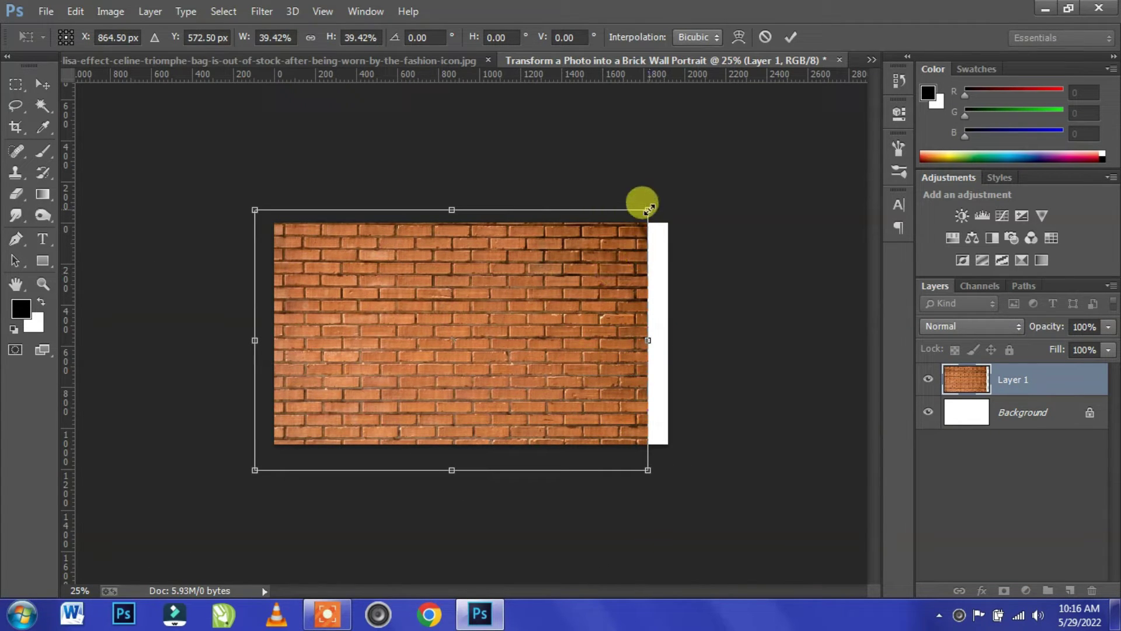
{"action": "left_click_drag", "start_coordinate": [649, 209], "coordinate": [658, 192]}
{"action": "left_click_drag", "start_coordinate": [618, 303], "coordinate": [628, 314]}
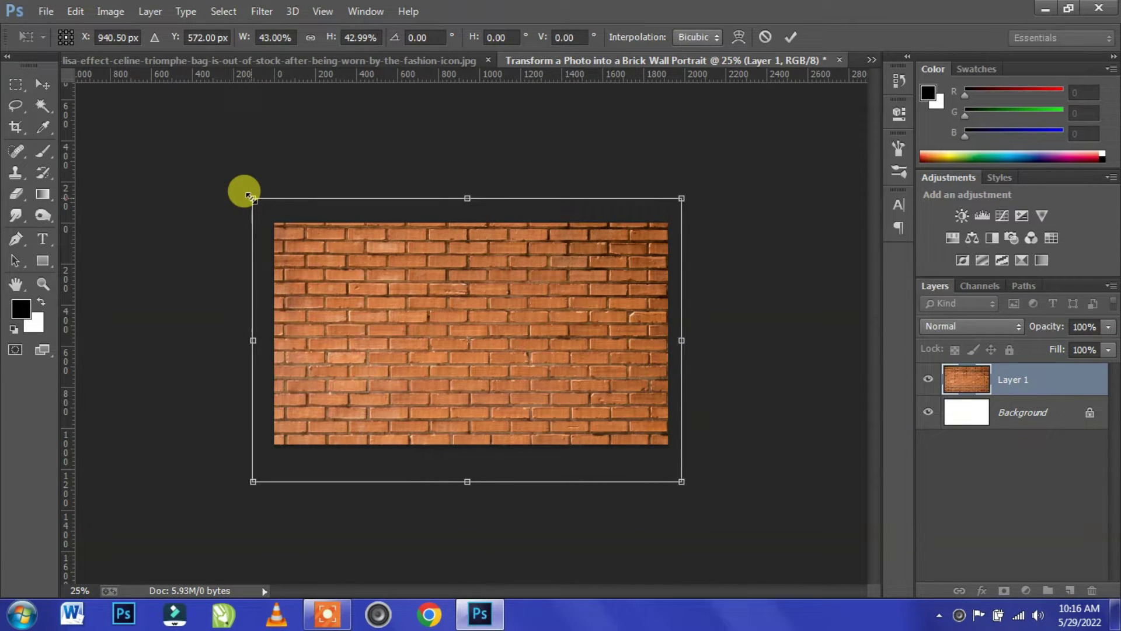
Step: Fit the brick layer's edges exactly to the canvas, about 39.44% wide and 33.50% high, and apply the transform
{"action": "left_click_drag", "start_coordinate": [253, 199], "coordinate": [264, 214]}
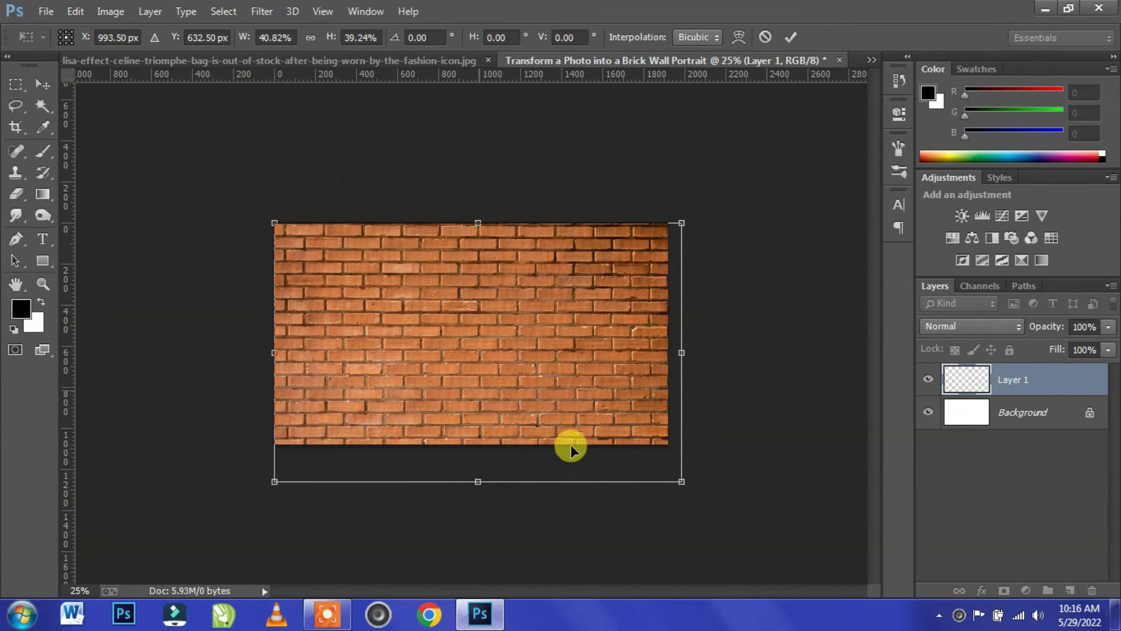
{"action": "left_click_drag", "start_coordinate": [674, 484], "coordinate": [667, 471]}
{"action": "left_click_drag", "start_coordinate": [471, 471], "coordinate": [474, 442]}
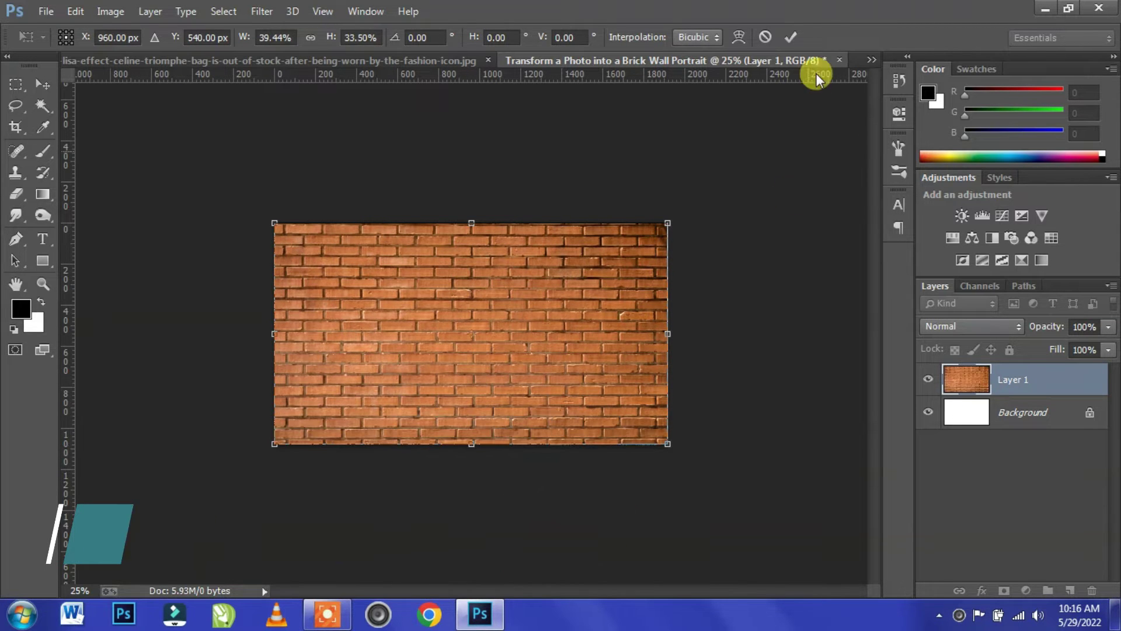
{"action": "left_click", "coordinate": [793, 38]}
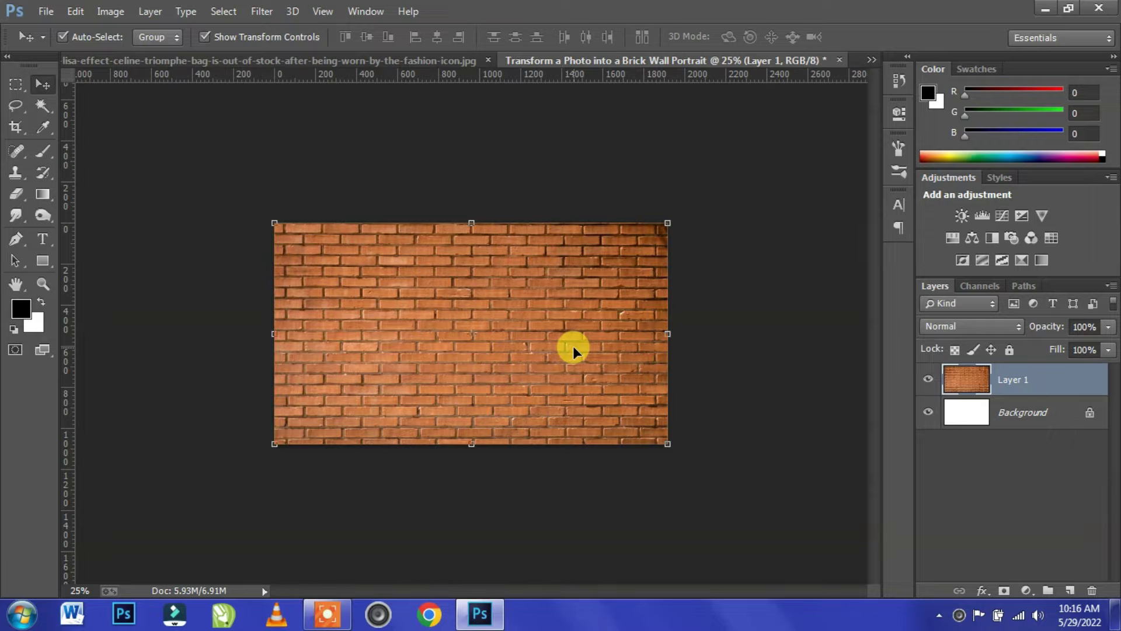
Step: Darken the brick layer with Levels by setting the black input level to 29
{"action": "key", "text": "ctrl+l"}
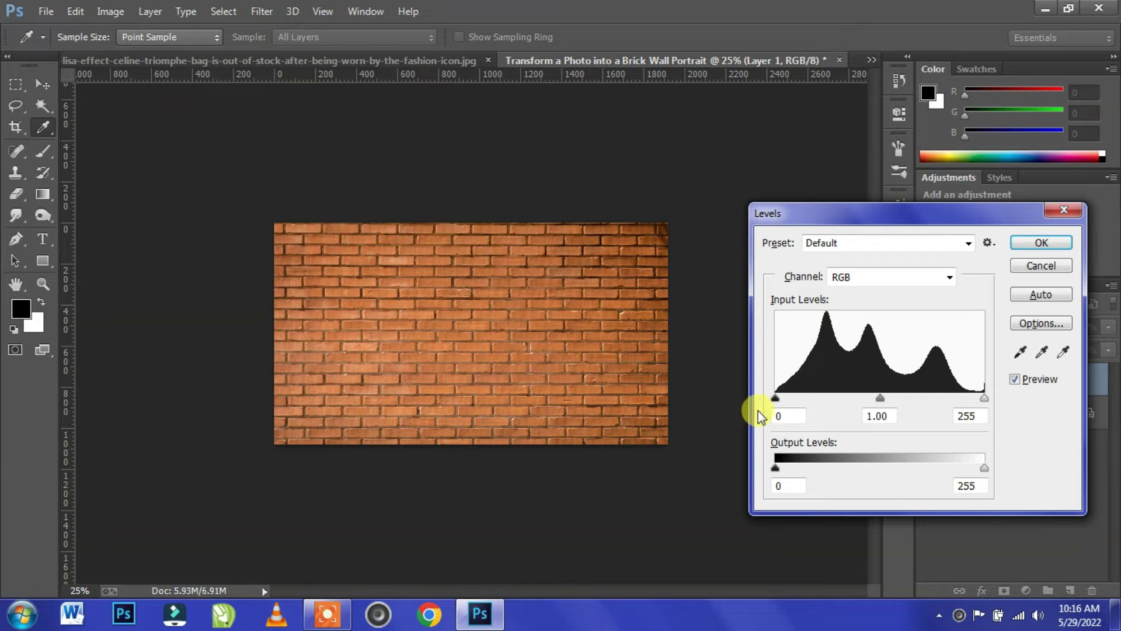
{"action": "mouse_move", "coordinate": [781, 402]}
{"action": "left_mouse_down"}
{"action": "mouse_move", "coordinate": [771, 398]}
{"action": "mouse_move", "coordinate": [799, 402]}
{"action": "left_mouse_up"}
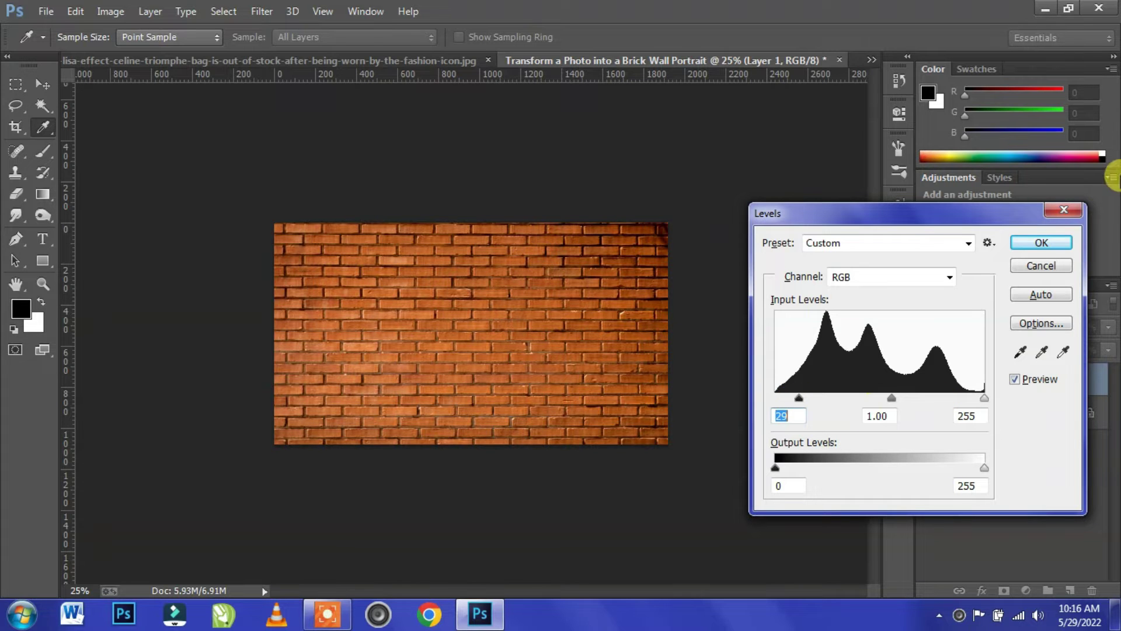
{"action": "left_click", "coordinate": [1042, 241]}
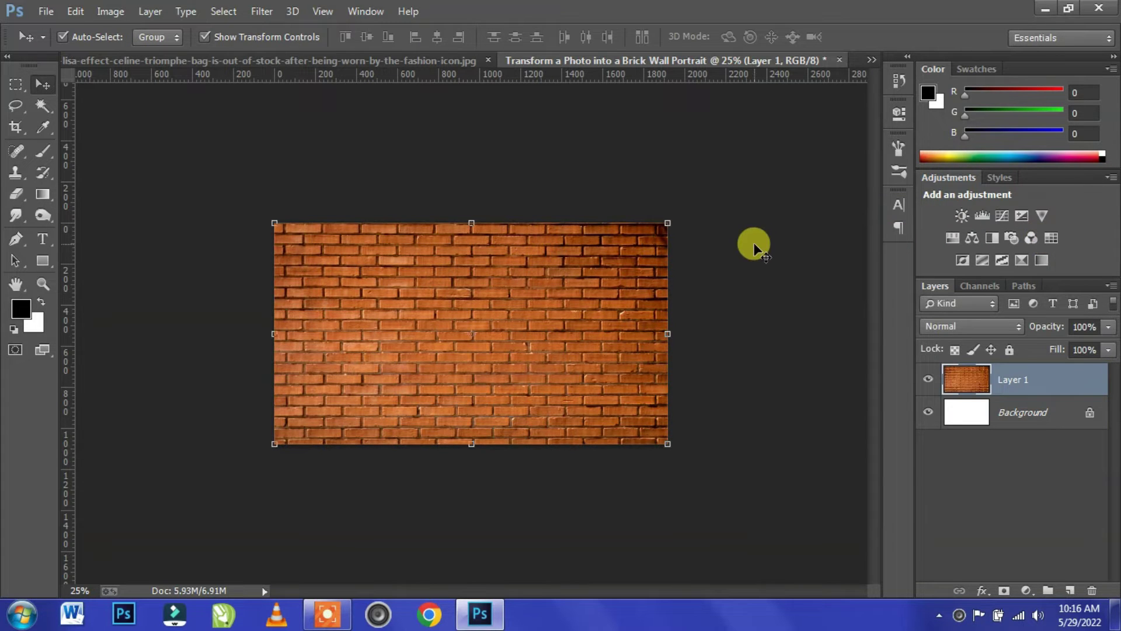
Step: Copy the cut-out portrait from its own document onto the middle of the brick wall
{"action": "left_click", "coordinate": [753, 246]}
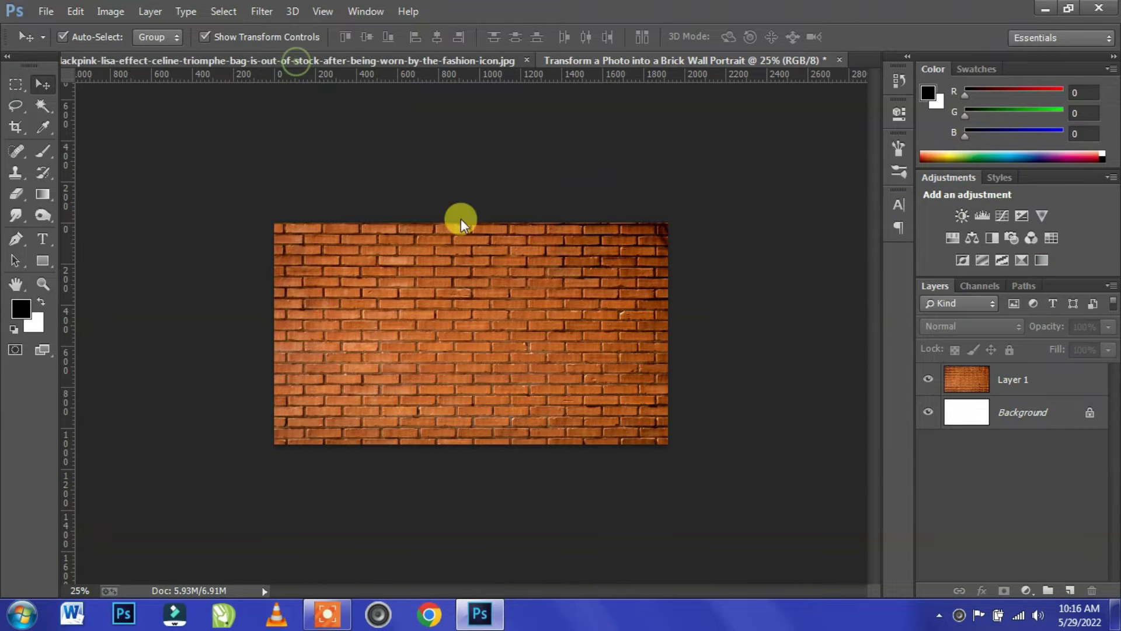
{"action": "left_click", "coordinate": [296, 61]}
{"action": "left_click_drag", "start_coordinate": [613, 156], "coordinate": [503, 281]}
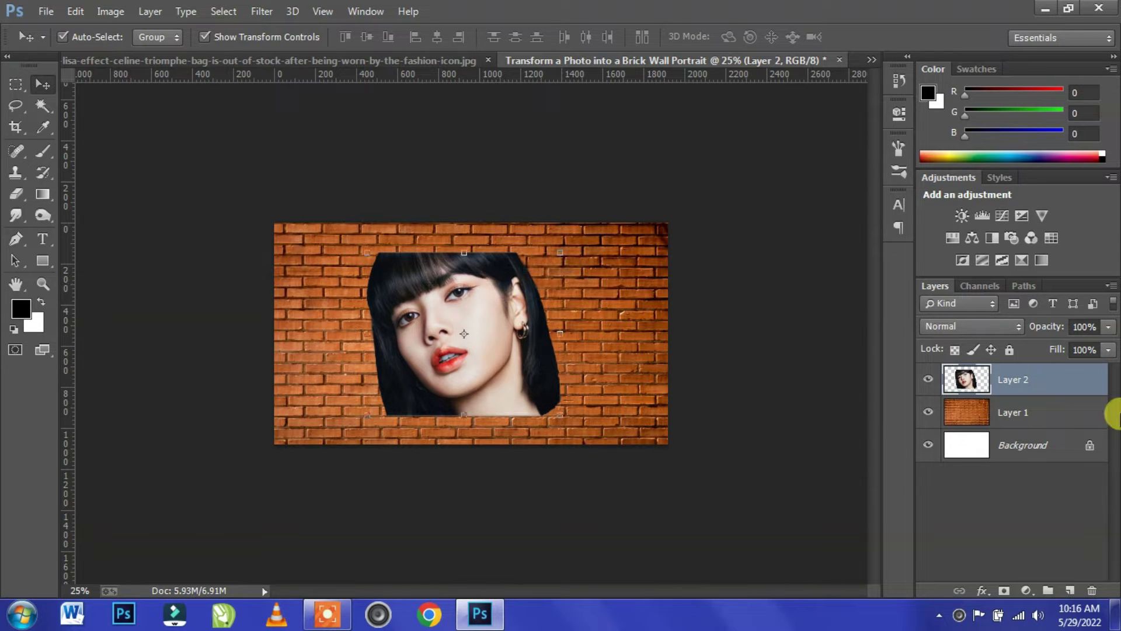
Step: Set the portrait layer's blend mode to Hard Light
{"action": "left_click", "coordinate": [1019, 327]}
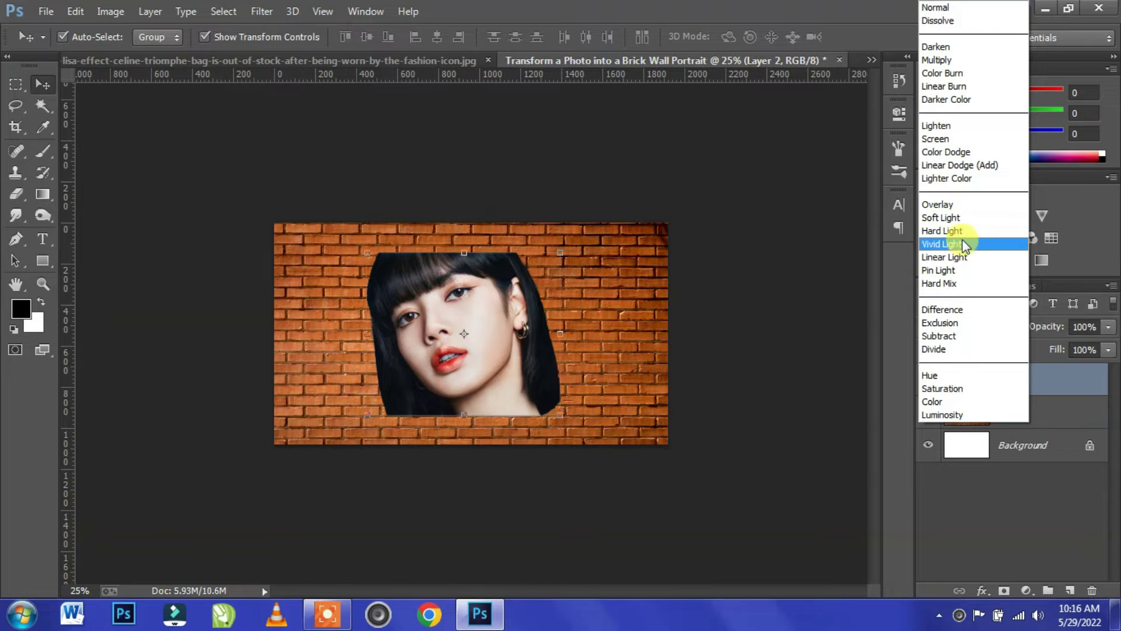
{"action": "left_click", "coordinate": [975, 235]}
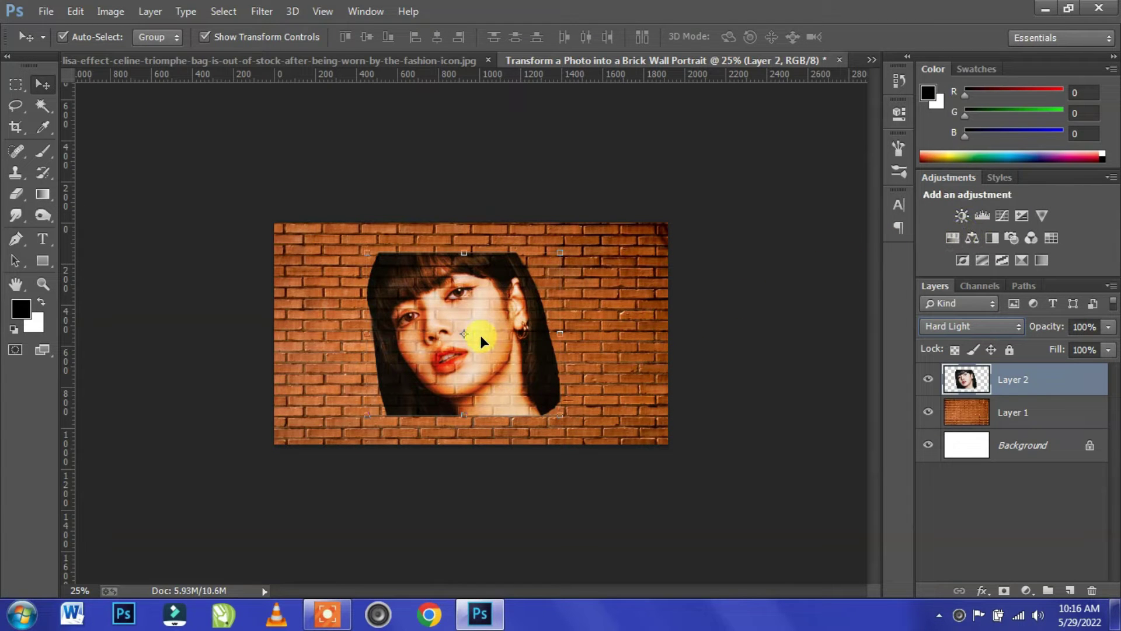
{"action": "key", "text": "ctrl+plus"}
{"action": "key", "text": "ctrl+plus"}
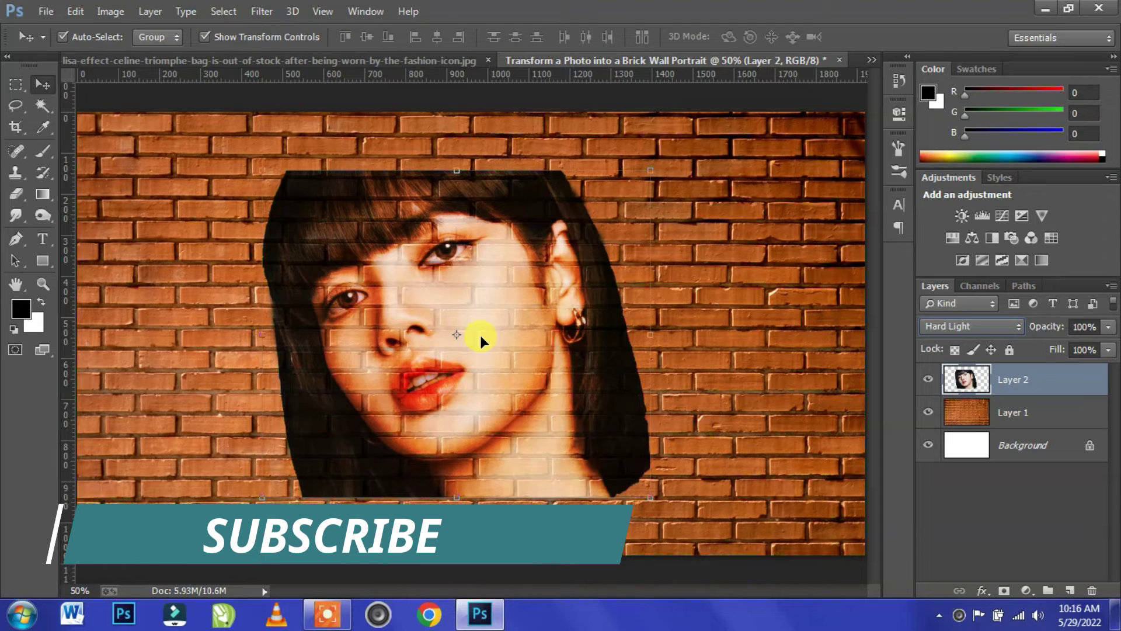
Step: Try 60% opacity on the portrait layer, and set it to 75%
{"action": "left_click", "coordinate": [1081, 326]}
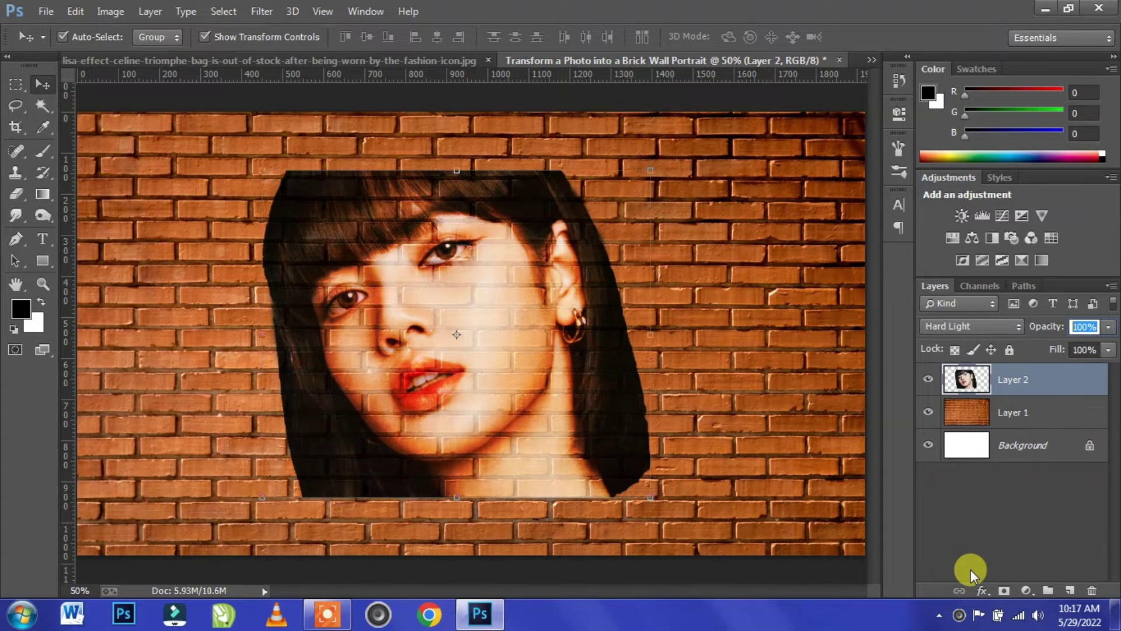
{"action": "type", "text": "60"}
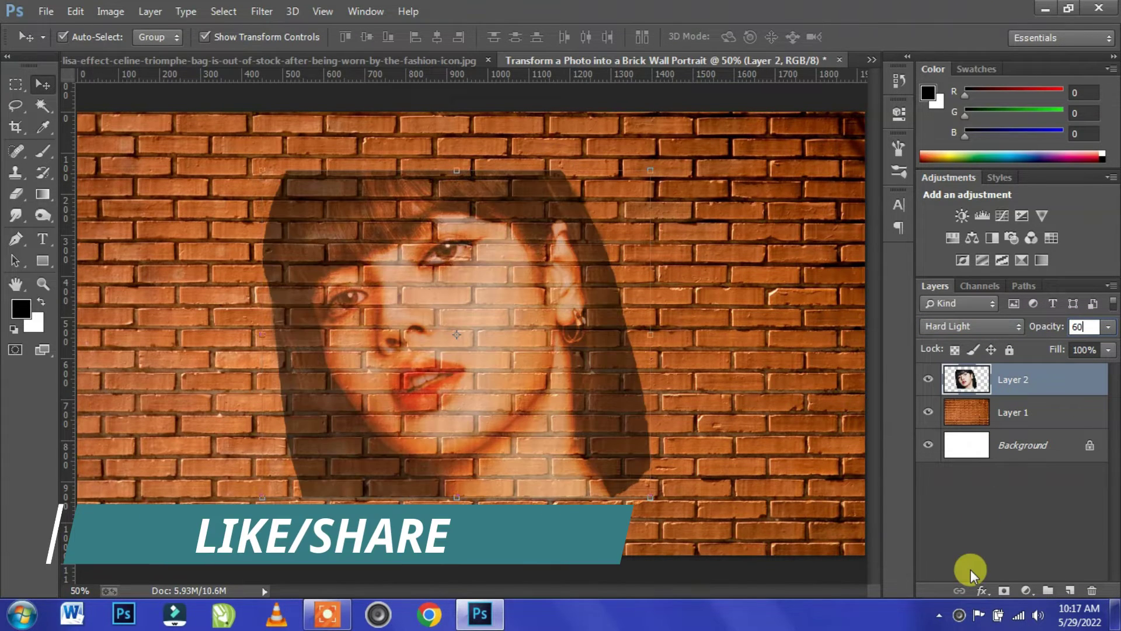
{"action": "key", "text": "BackSpace"}
{"action": "key", "text": "BackSpace"}
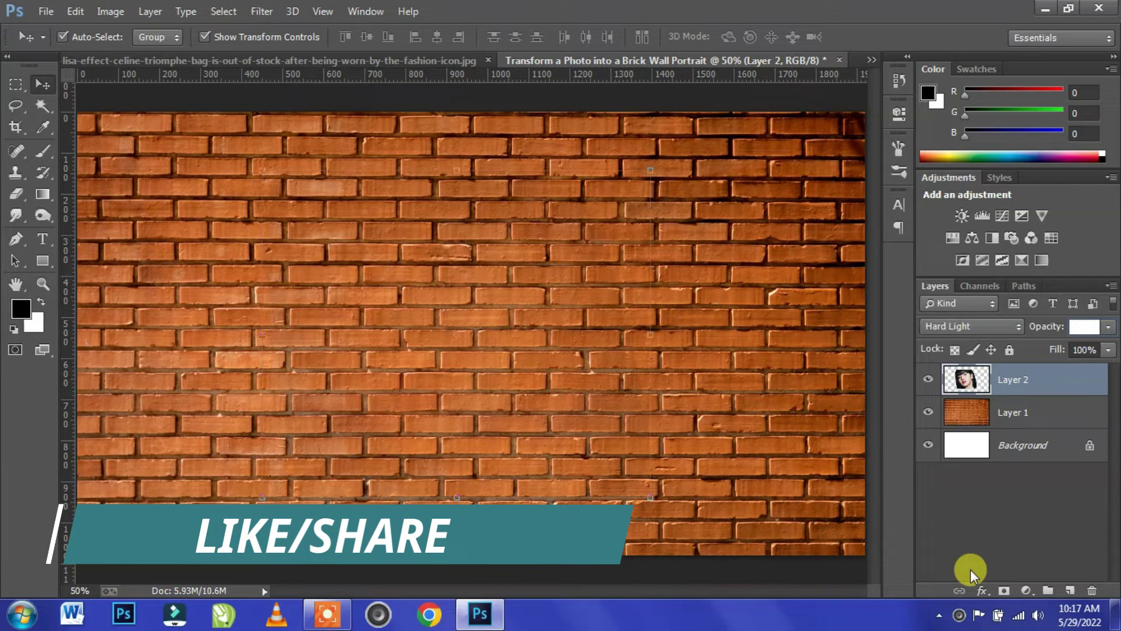
{"action": "type", "text": "75"}
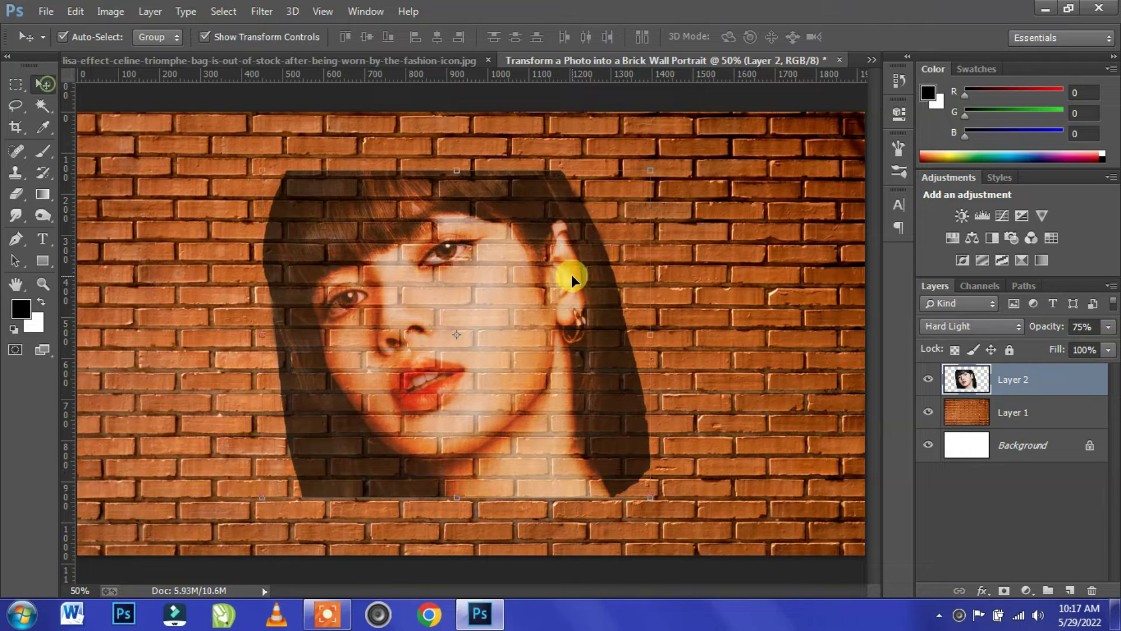
Step: Create a new layer group, move both the portrait and brick wall layers into it, and collapse the group
{"action": "left_click", "coordinate": [756, 256]}
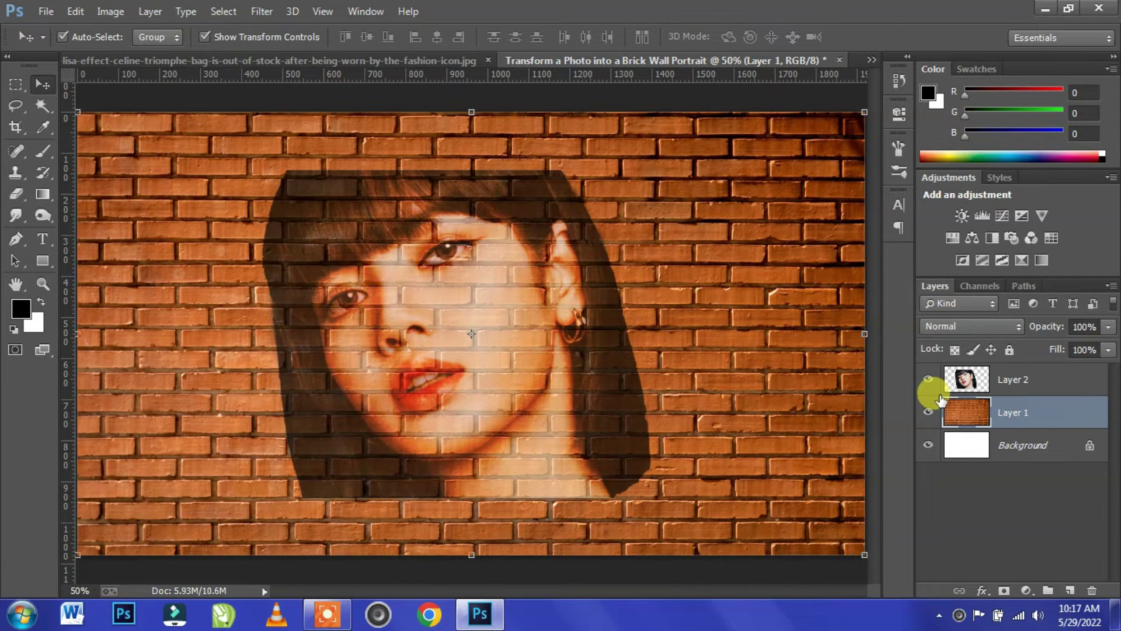
{"action": "key", "text": "ctrl+minus"}
{"action": "left_click", "coordinate": [796, 393]}
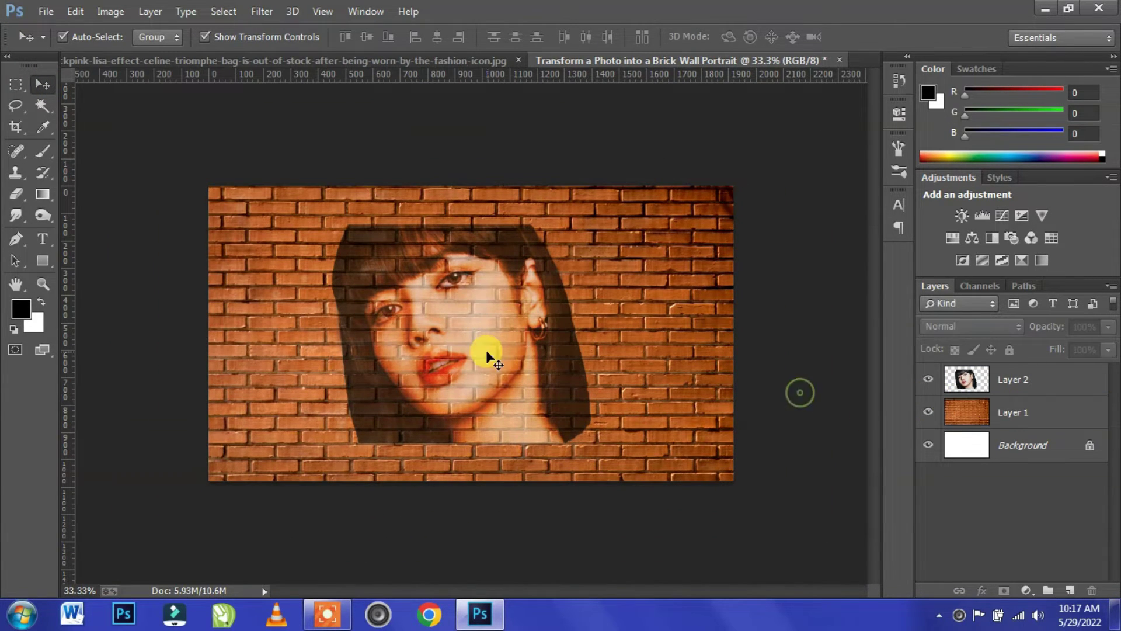
{"action": "left_click", "coordinate": [1014, 380]}
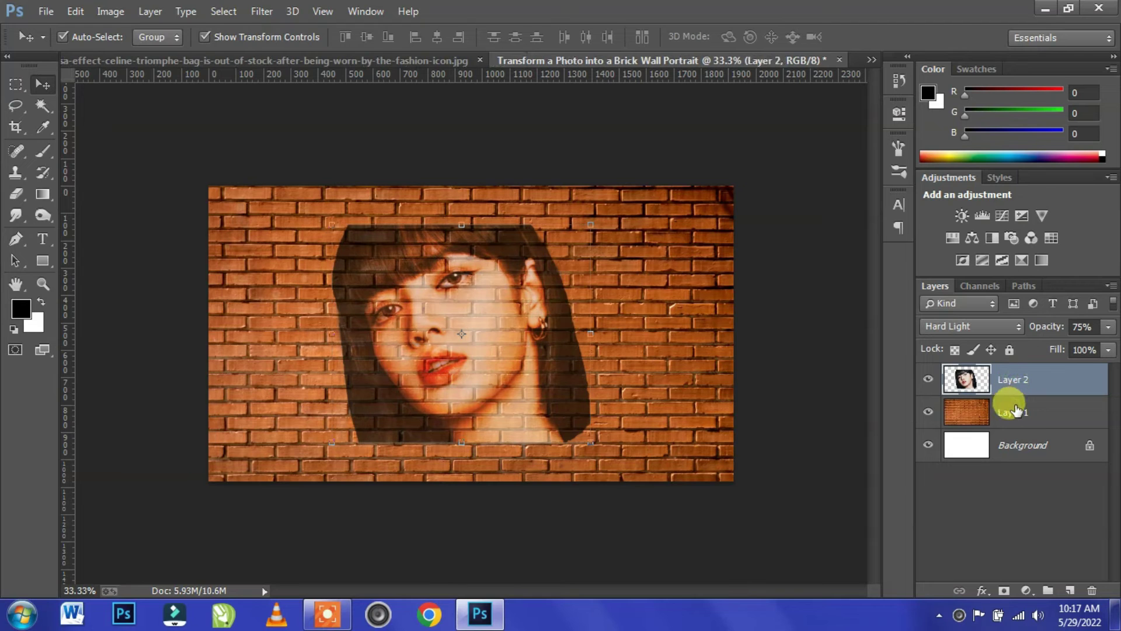
{"action": "left_click", "coordinate": [1016, 411], "text": "shift"}
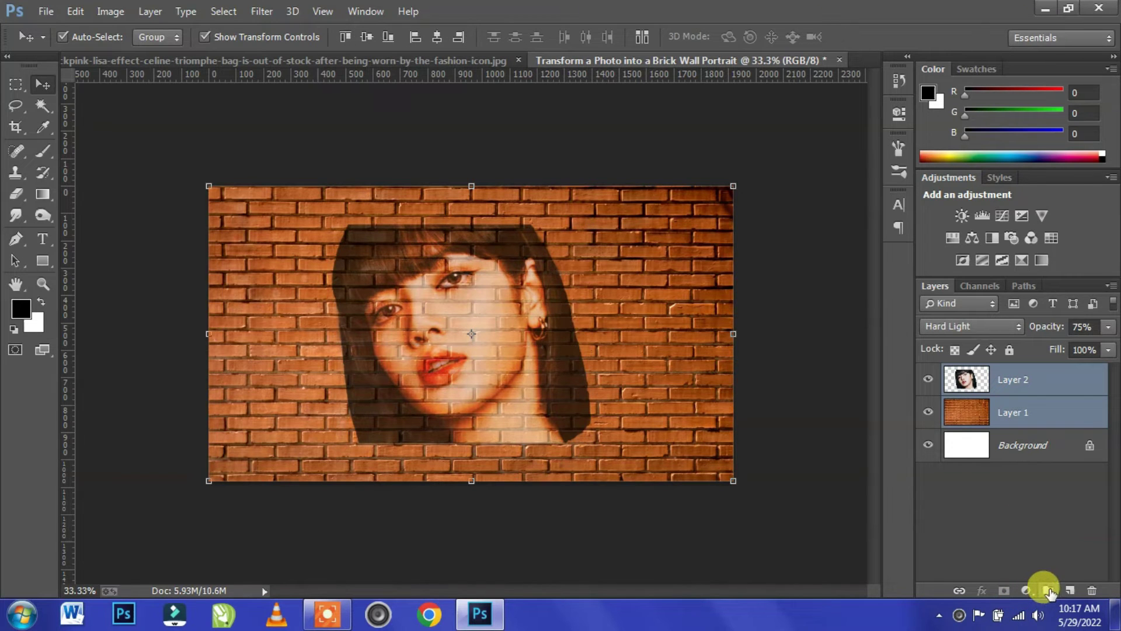
{"action": "left_click", "coordinate": [1048, 592]}
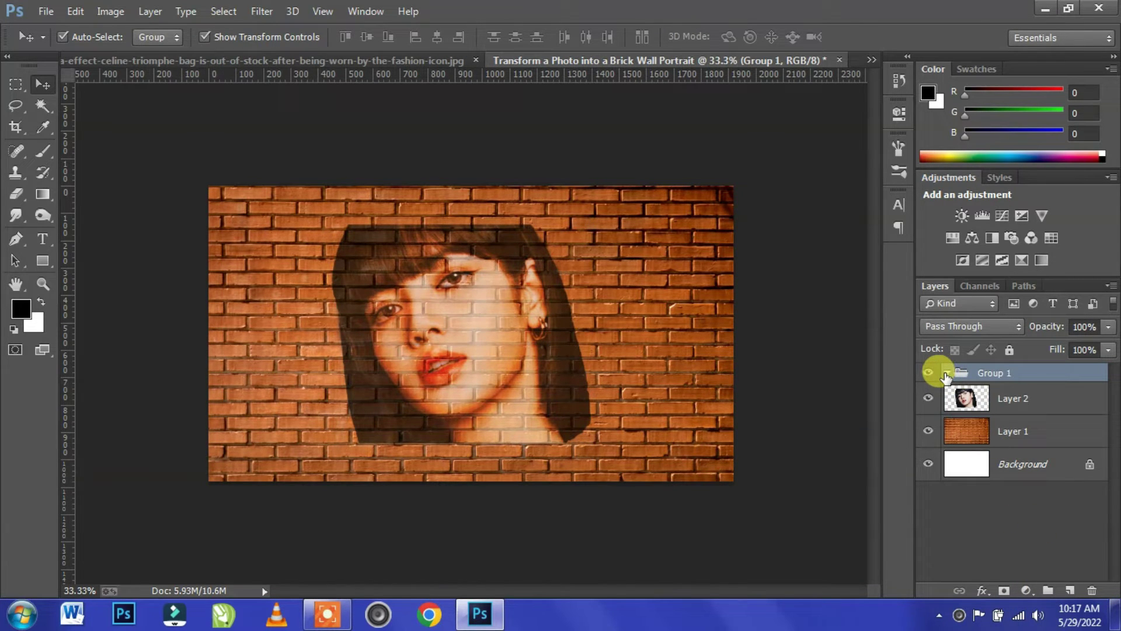
{"action": "left_click", "coordinate": [1021, 398]}
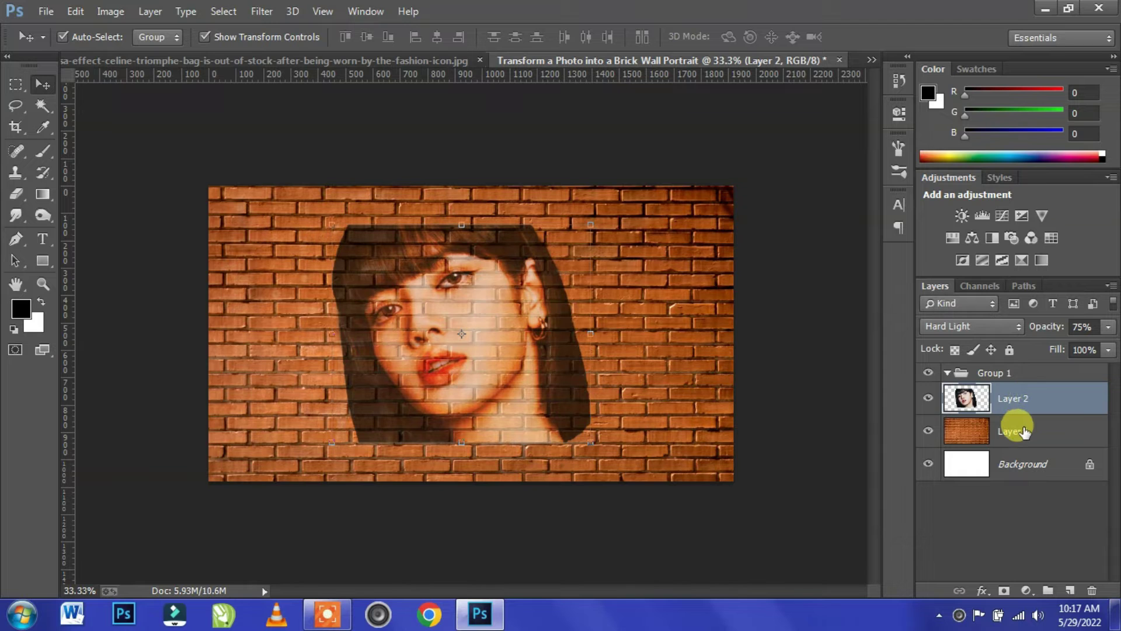
{"action": "left_click", "coordinate": [1025, 430], "text": "shift"}
{"action": "left_click_drag", "start_coordinate": [1001, 397], "coordinate": [1001, 374]}
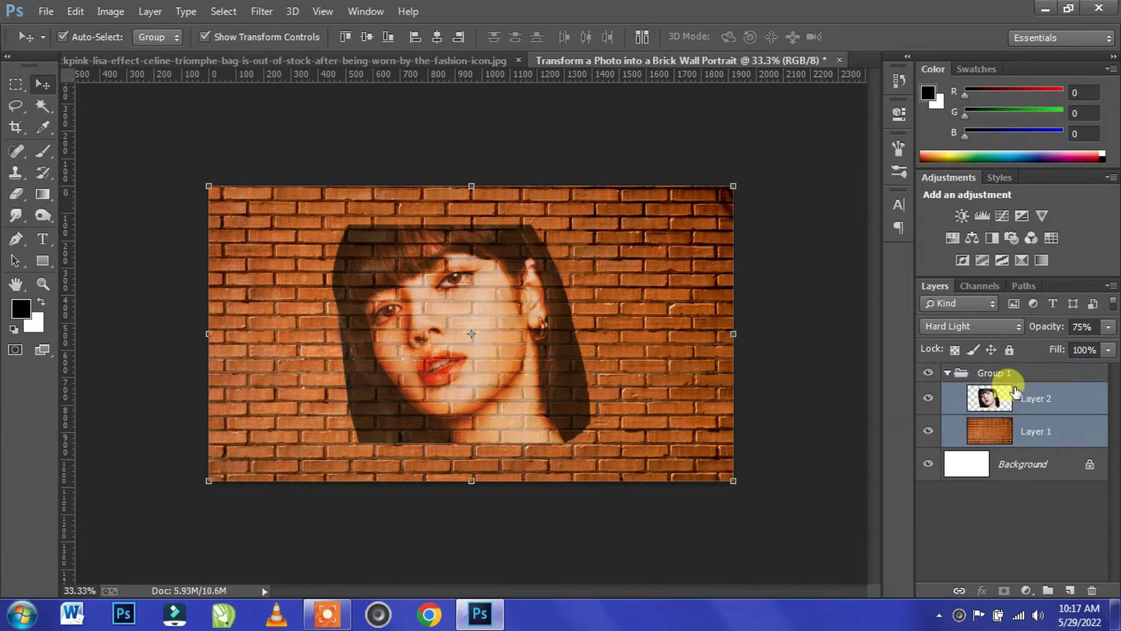
{"action": "left_click", "coordinate": [942, 374]}
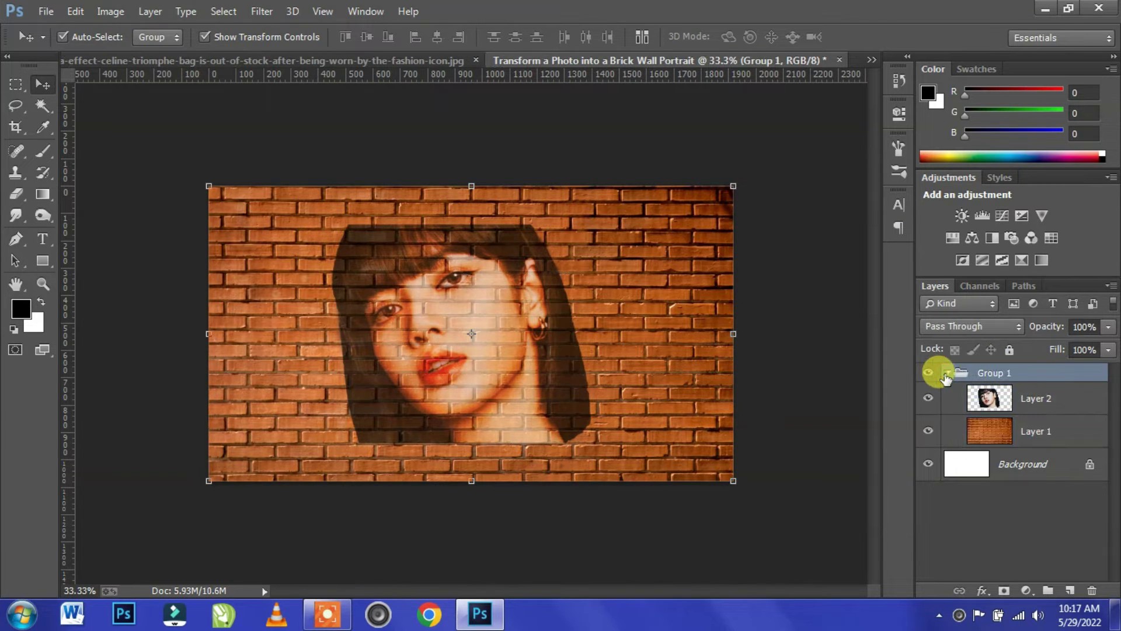
{"action": "left_click", "coordinate": [946, 373]}
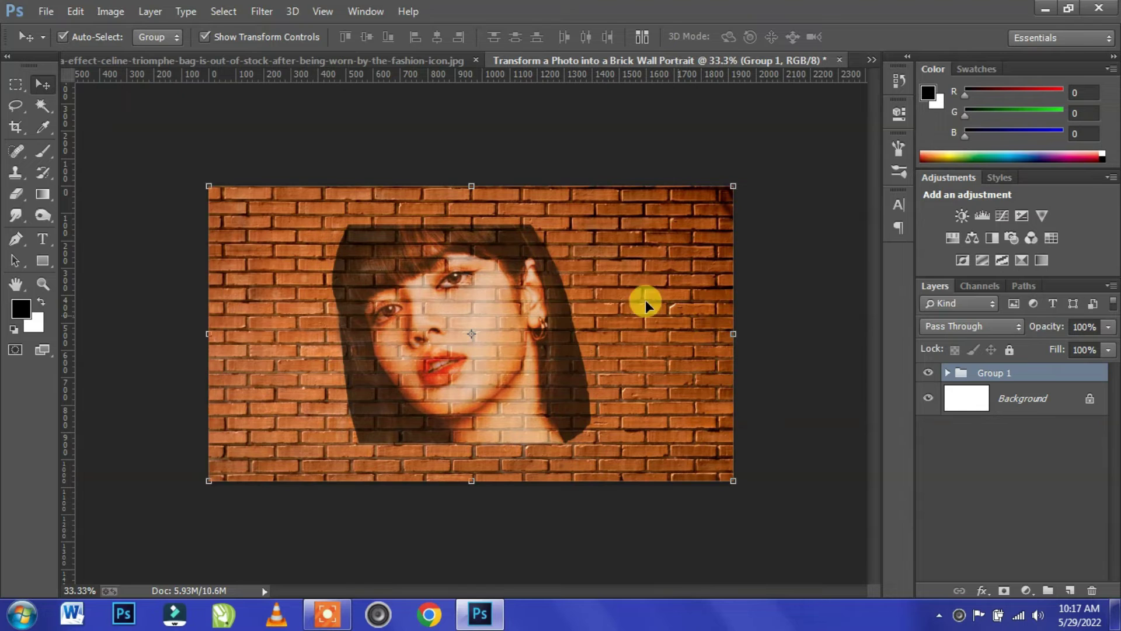
Step: Apply a Perspective transform to the layer group, stretching the wall's left edge vertically to a height of about 207%
{"action": "left_click", "coordinate": [74, 12]}
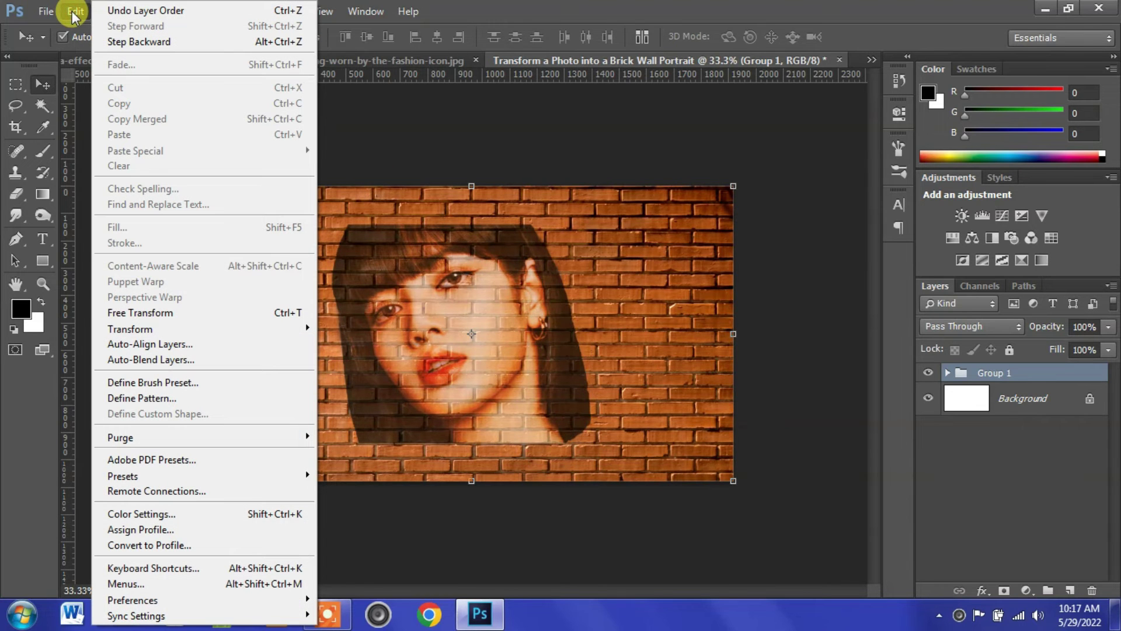
{"action": "left_click", "coordinate": [106, 313]}
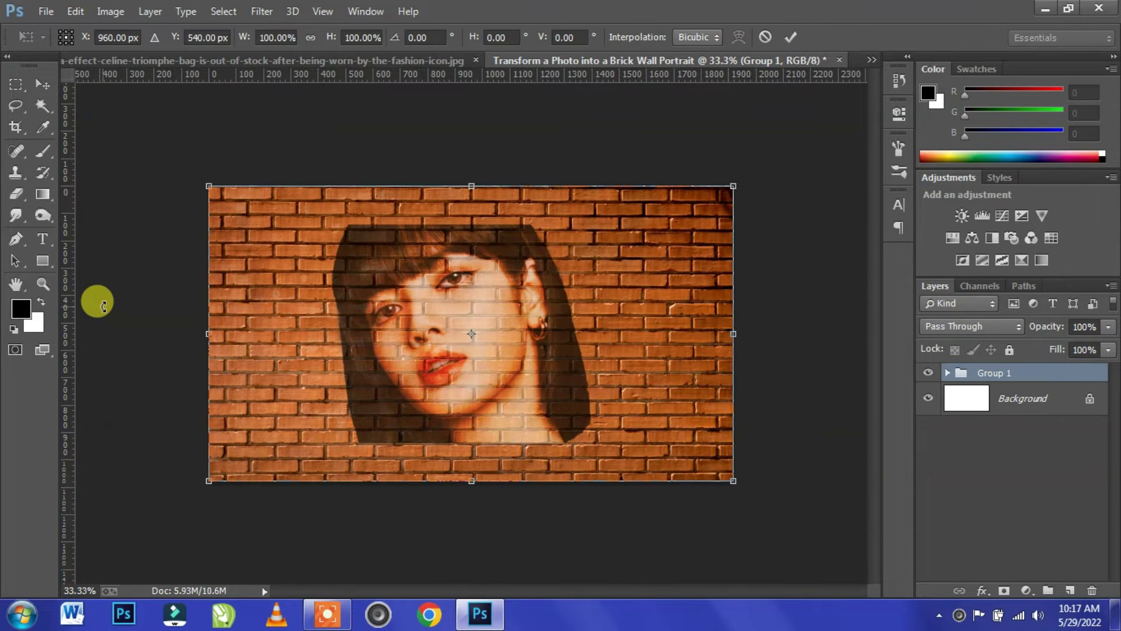
{"action": "right_click", "coordinate": [311, 284]}
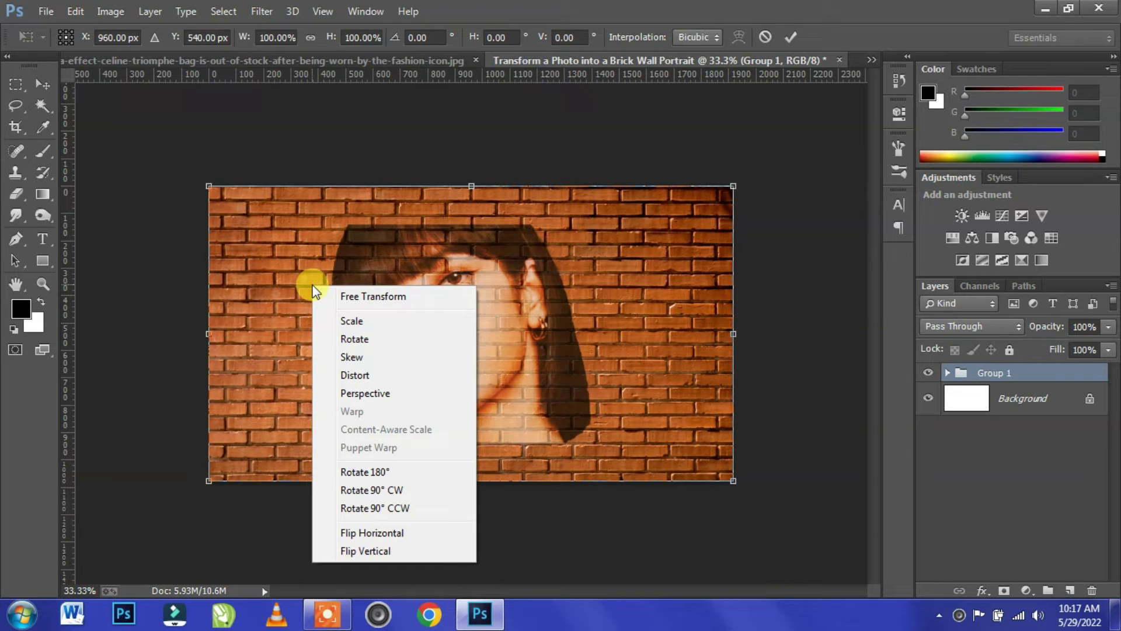
{"action": "left_click", "coordinate": [356, 389]}
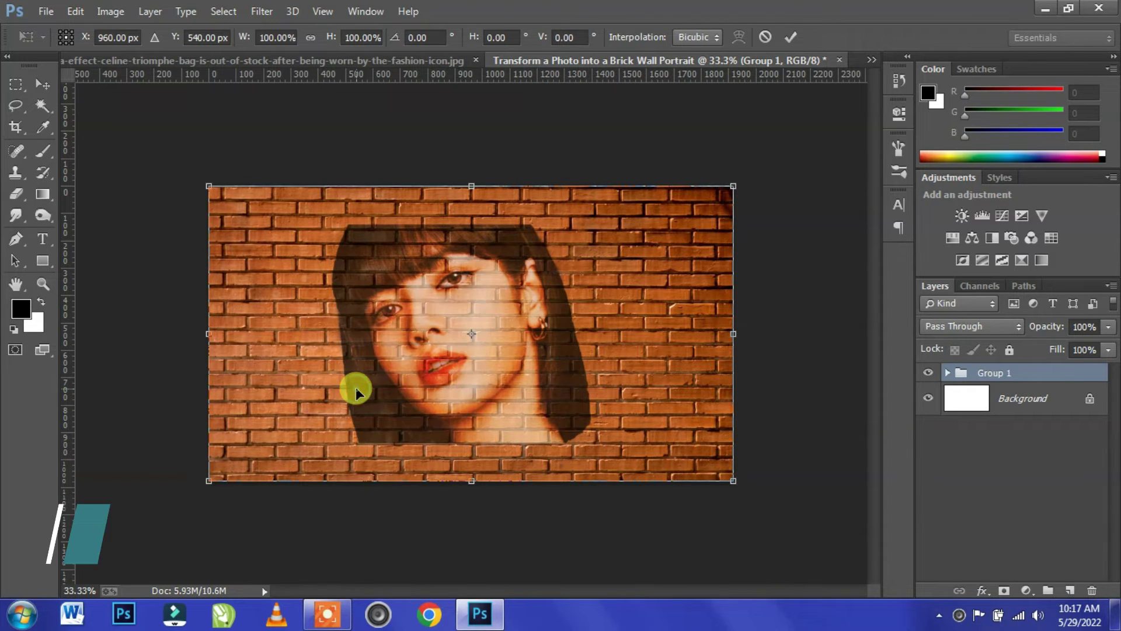
{"action": "key", "text": "ctrl+minus"}
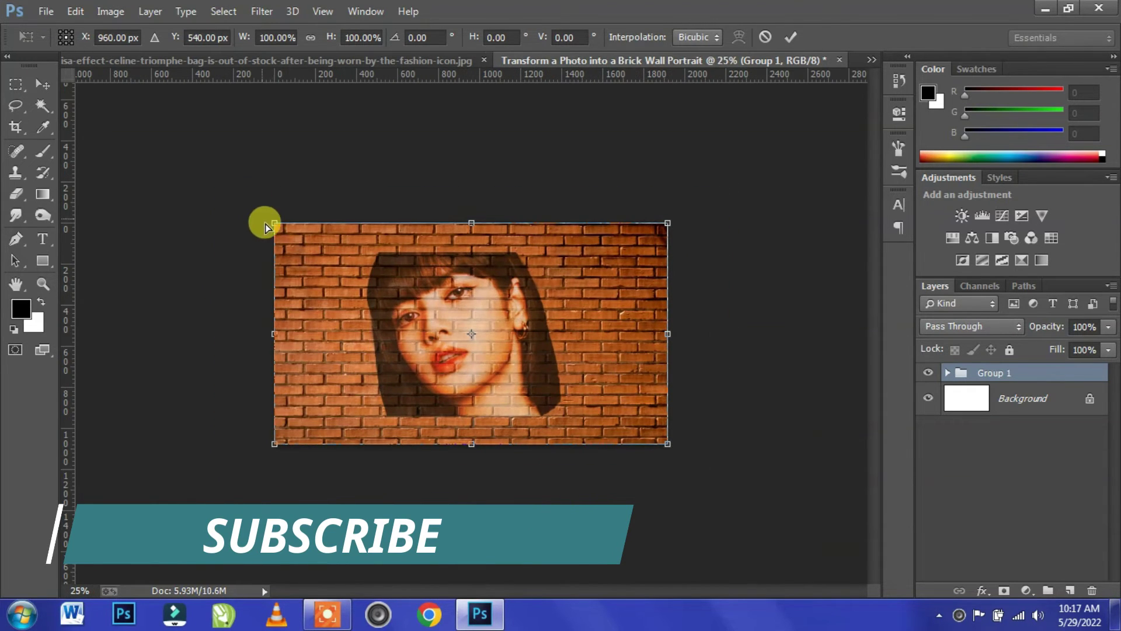
{"action": "left_click_drag", "start_coordinate": [276, 227], "coordinate": [225, 108]}
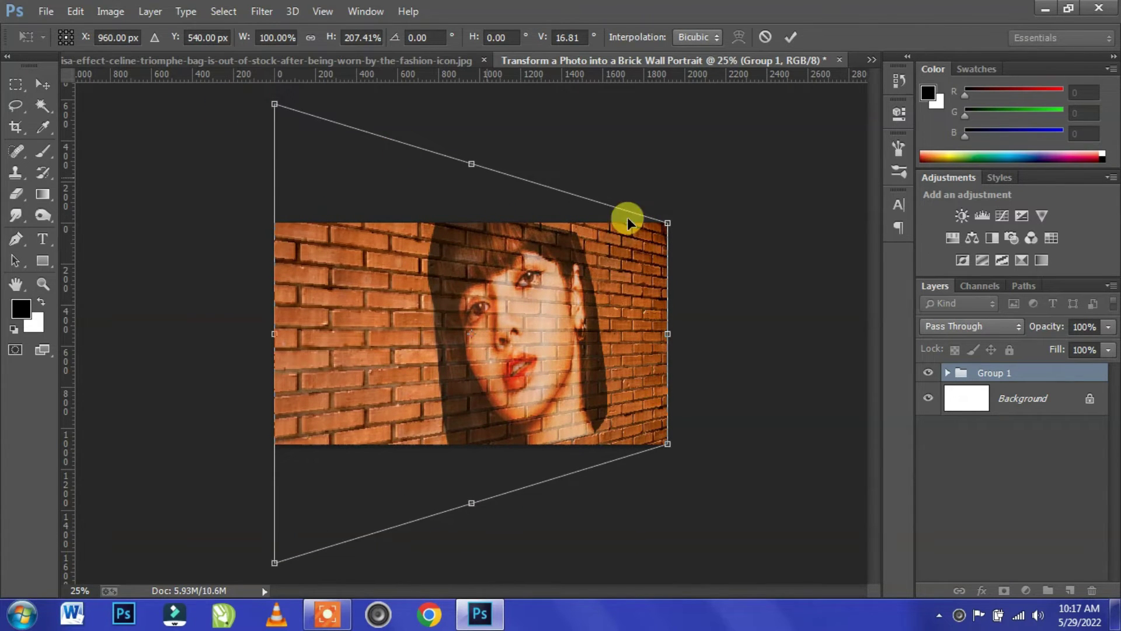
{"action": "left_click", "coordinate": [789, 40]}
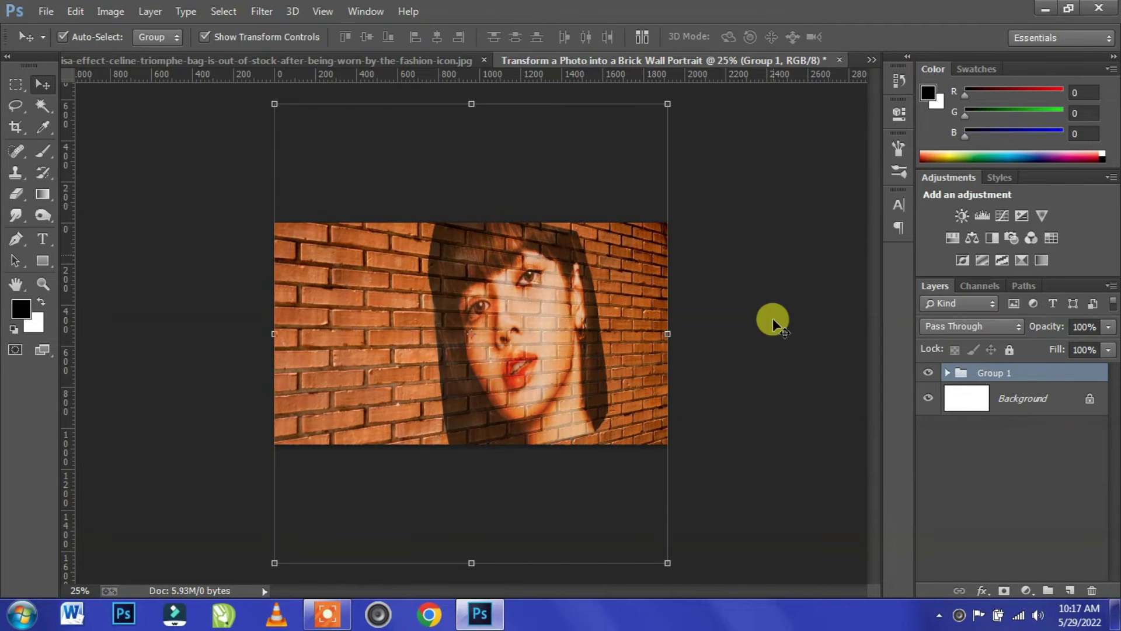
{"action": "left_click", "coordinate": [769, 355]}
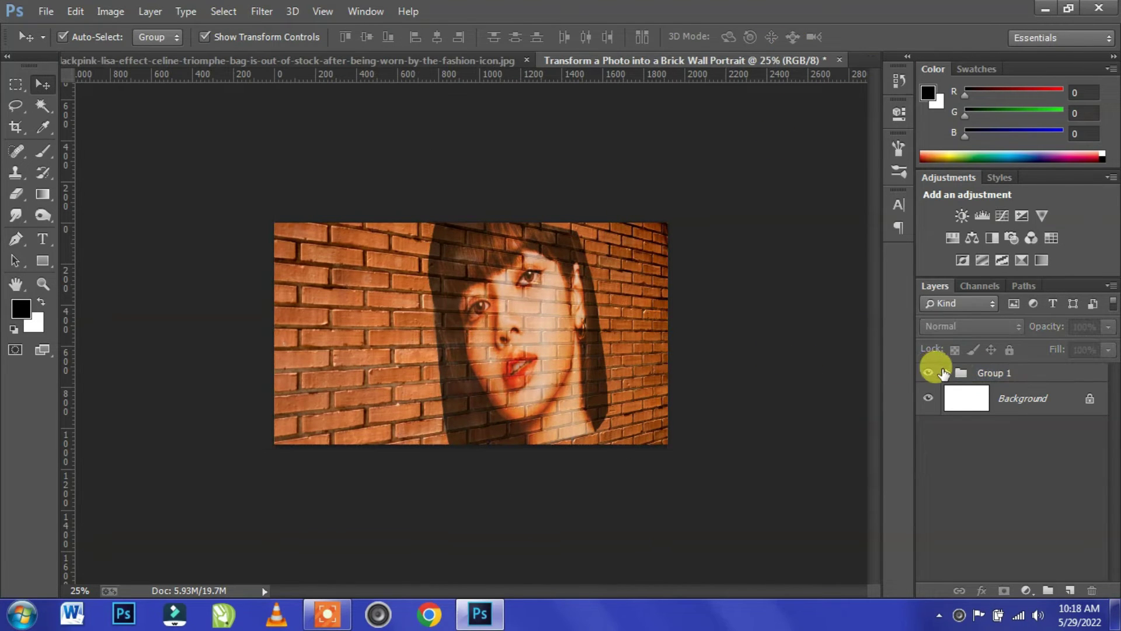
Step: Enlarge the portrait layer inside the group to about 116.5% and move it left on the brick wall
{"action": "left_click", "coordinate": [945, 374]}
{"action": "left_click", "coordinate": [1031, 394]}
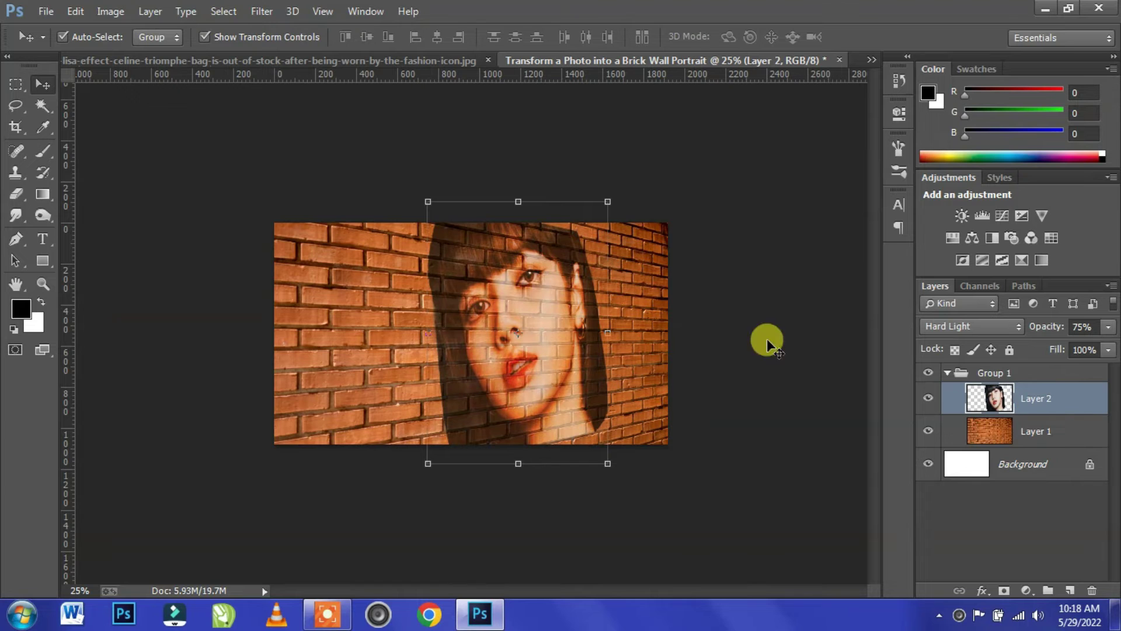
{"action": "left_click", "coordinate": [607, 201]}
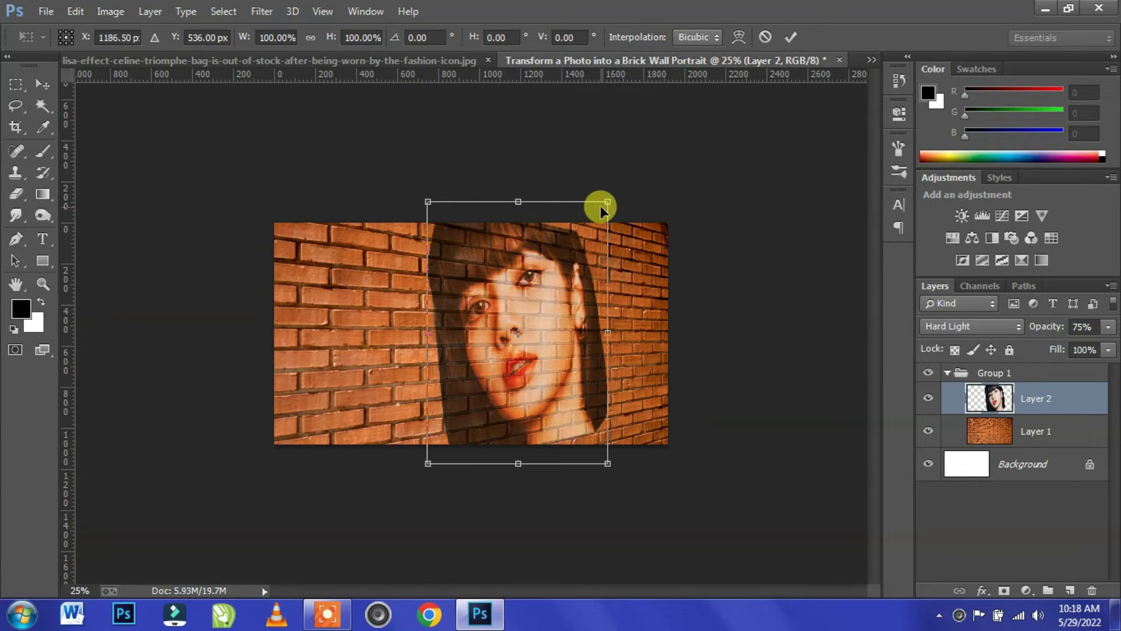
{"action": "left_click_drag", "start_coordinate": [558, 254], "coordinate": [500, 254]}
{"action": "left_click_drag", "start_coordinate": [552, 200], "coordinate": [564, 179]}
{"action": "left_click_drag", "start_coordinate": [496, 255], "coordinate": [479, 278]}
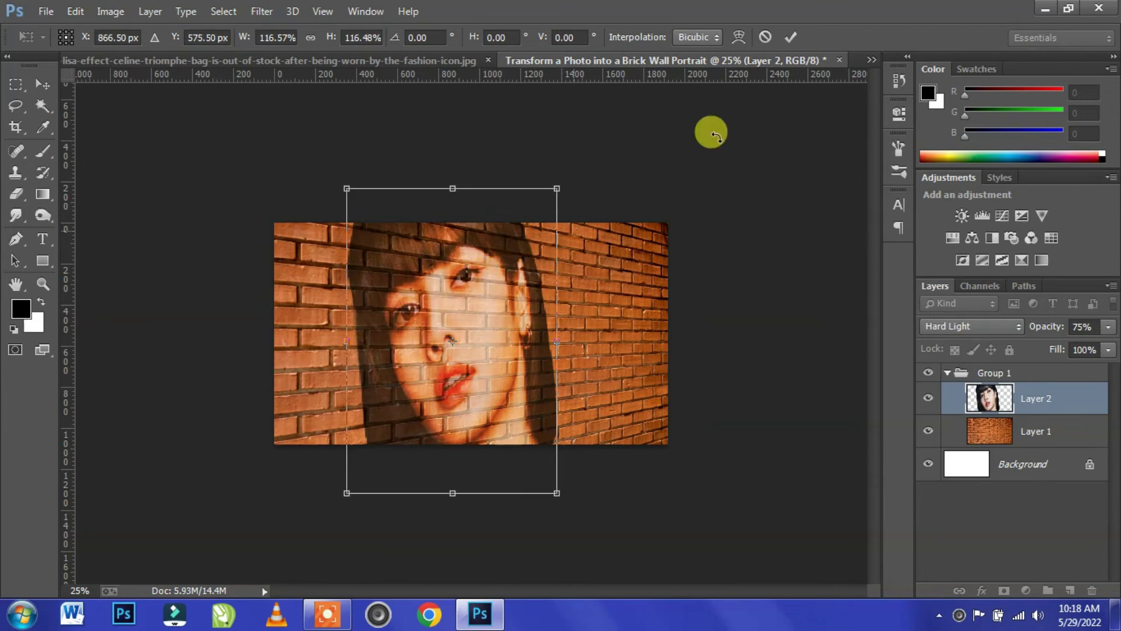
{"action": "left_click", "coordinate": [792, 36]}
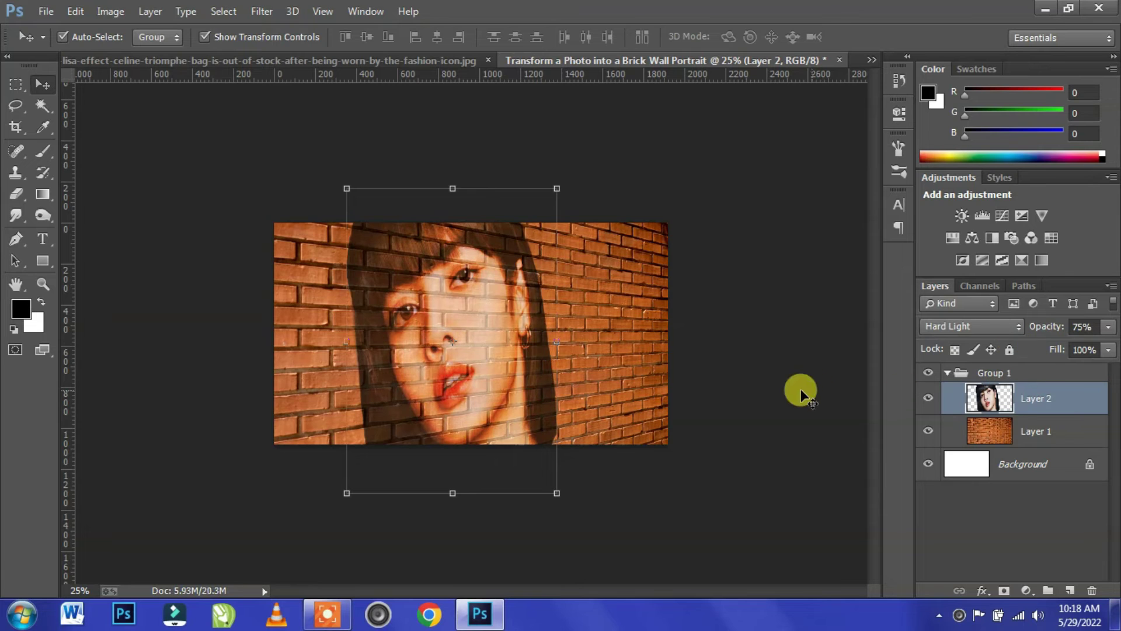
{"action": "left_click", "coordinate": [758, 375]}
Step: Add a reversed linear black-to-white gradient fill layer at a 0° angle above the portrait layer
{"action": "left_click", "coordinate": [1070, 413]}
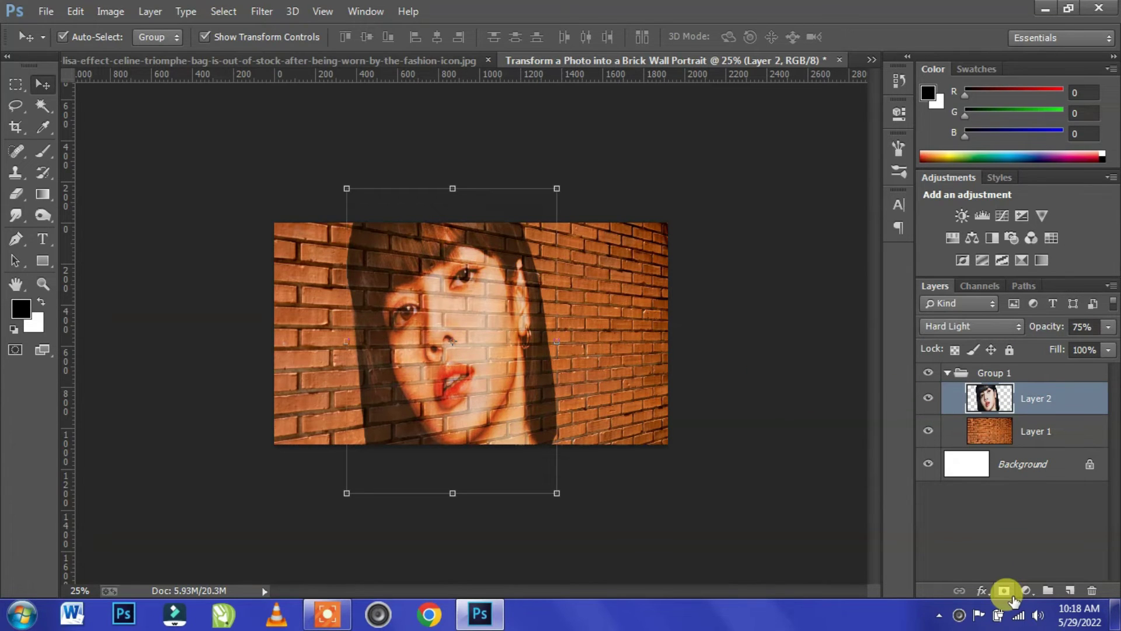
{"action": "left_click", "coordinate": [1026, 591]}
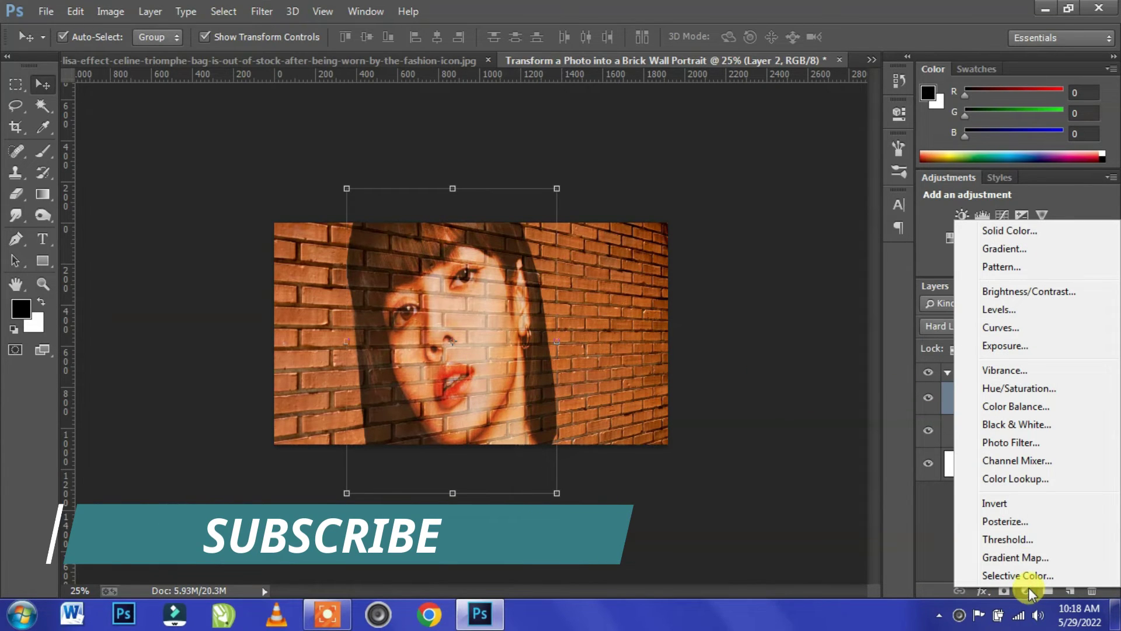
{"action": "left_click", "coordinate": [1023, 248]}
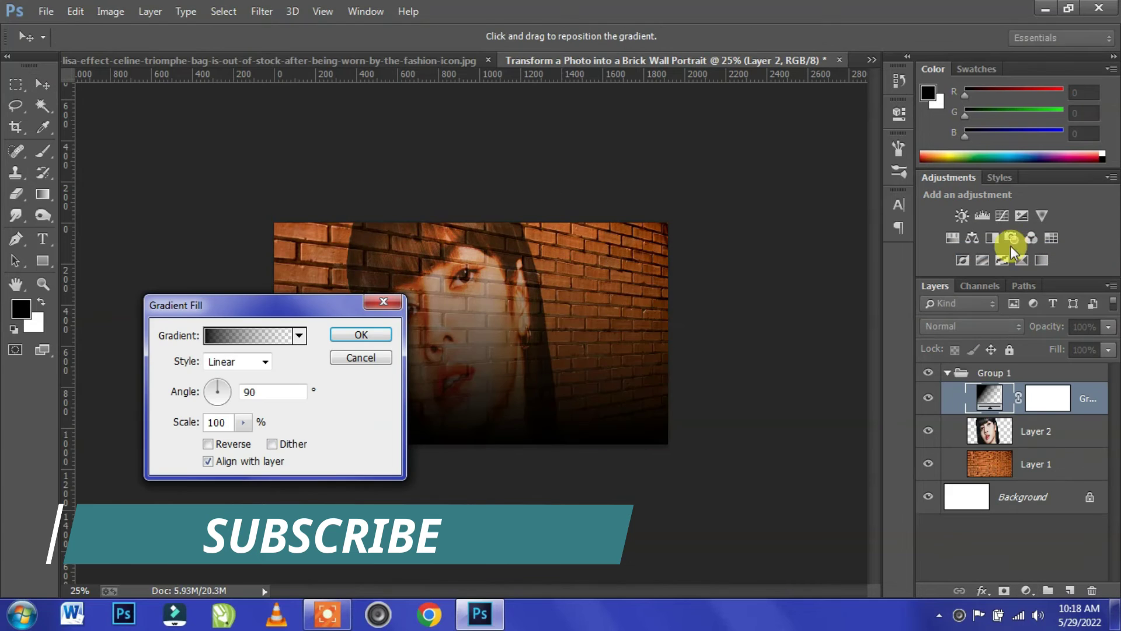
{"action": "left_click", "coordinate": [245, 335]}
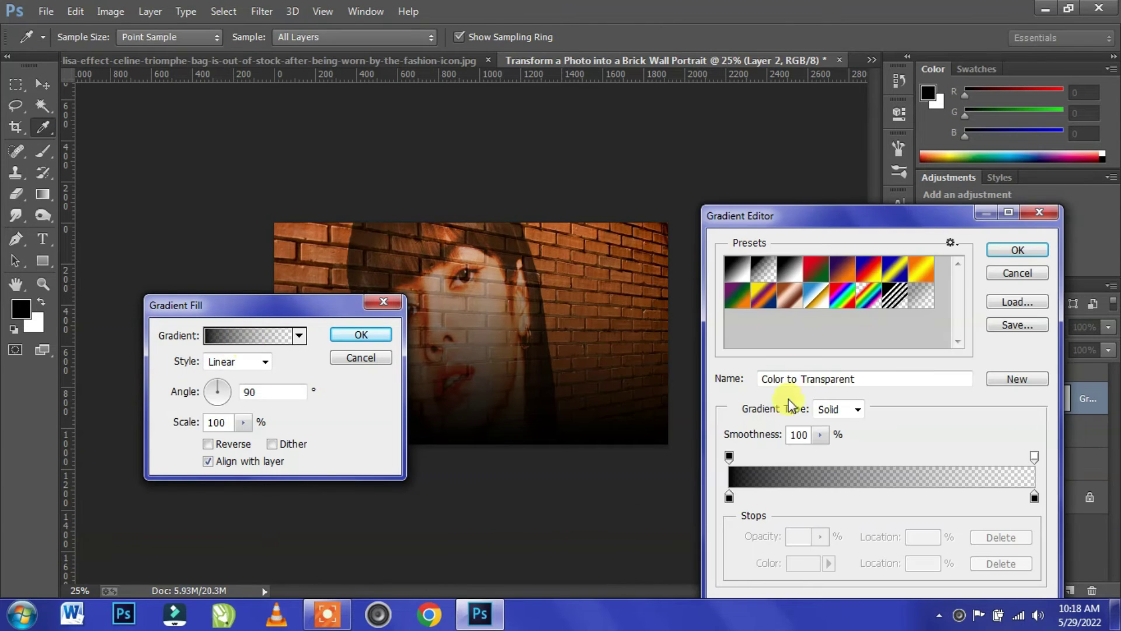
{"action": "left_click", "coordinate": [740, 268]}
{"action": "left_click", "coordinate": [1015, 250]}
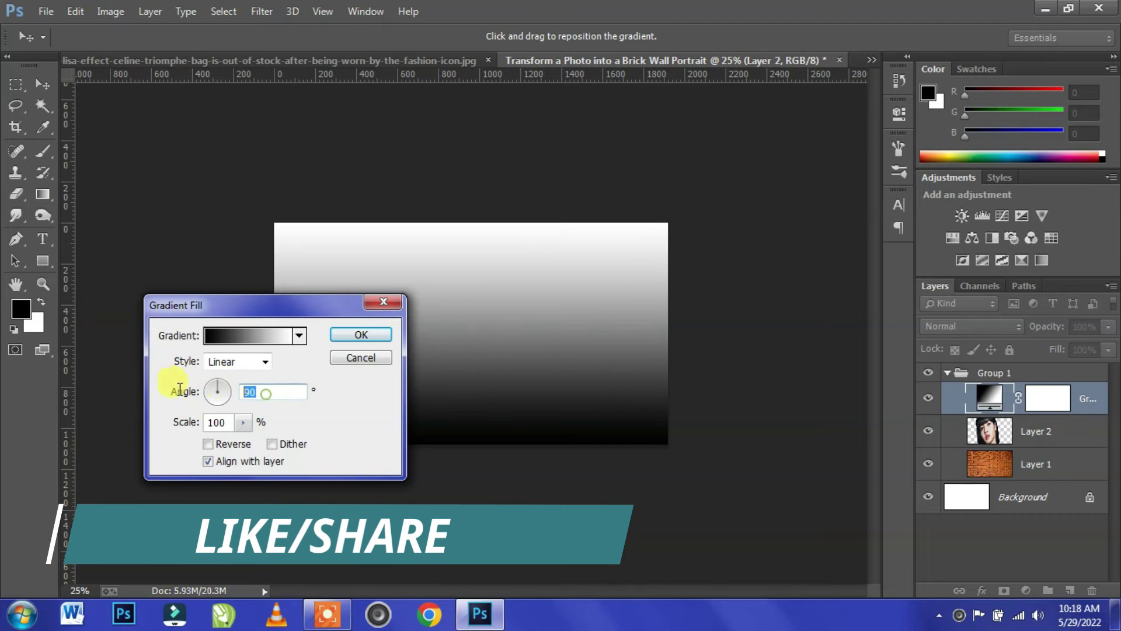
{"action": "type", "text": "0"}
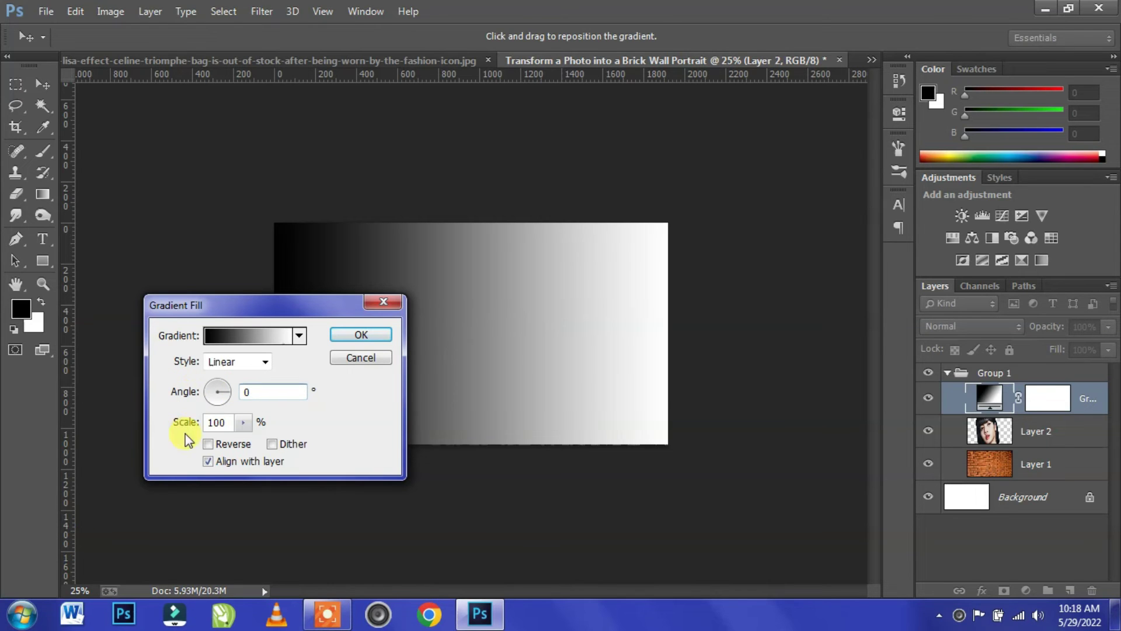
{"action": "left_click", "coordinate": [209, 444]}
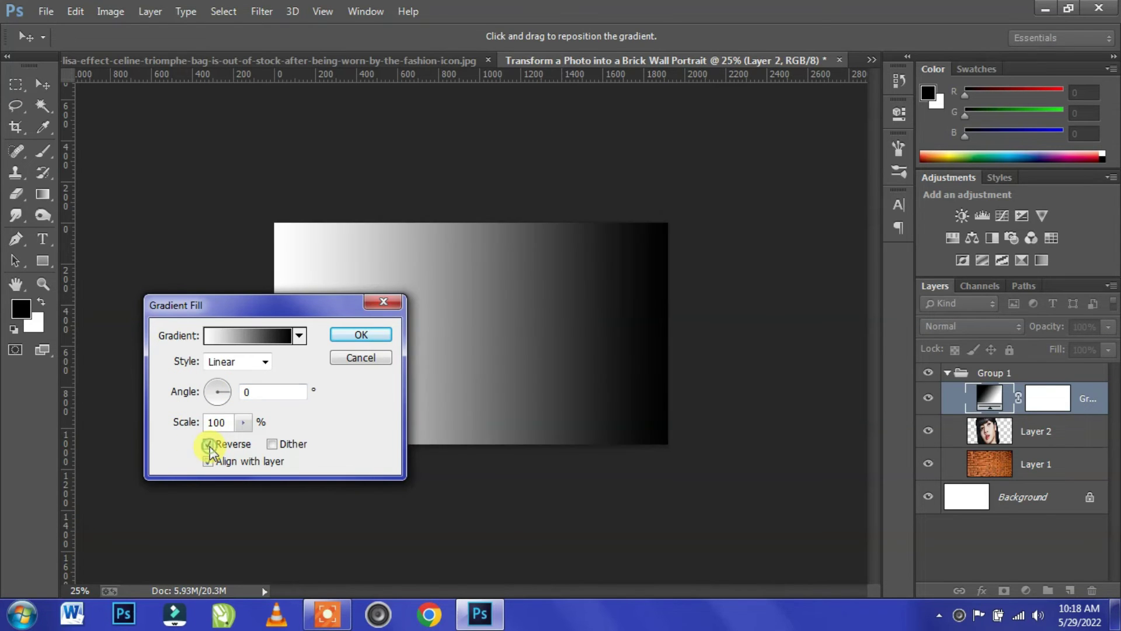
{"action": "left_click", "coordinate": [380, 335]}
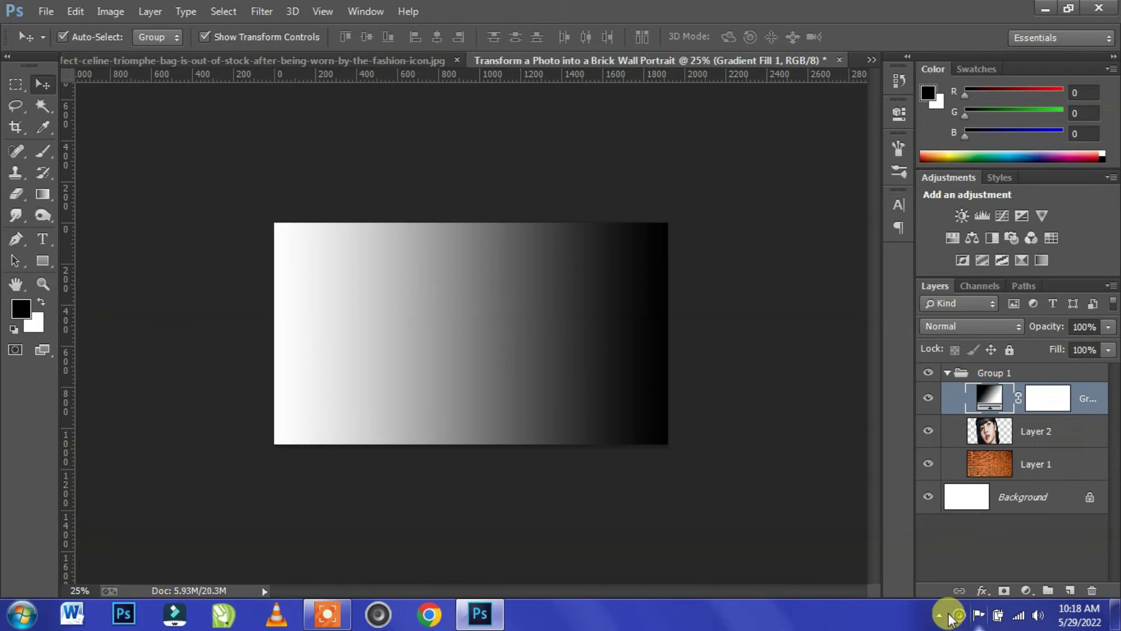
Step: Set the gradient fill layer's blend mode to Linear Burn and shift the gradient toward the wall's right side
{"action": "left_click", "coordinate": [980, 327]}
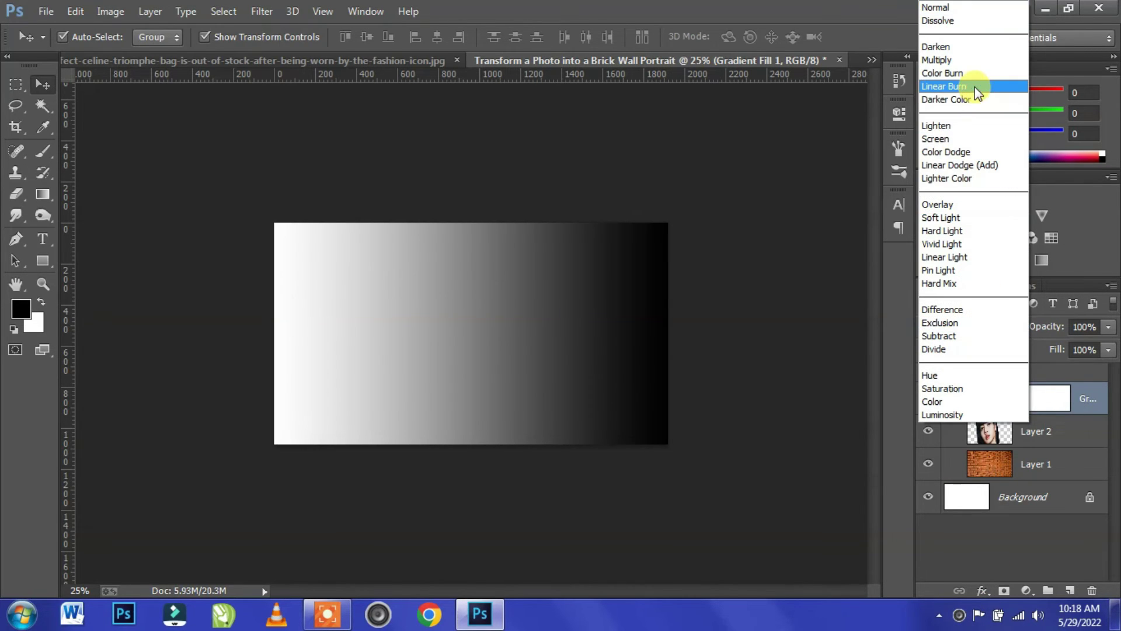
{"action": "left_click", "coordinate": [993, 88]}
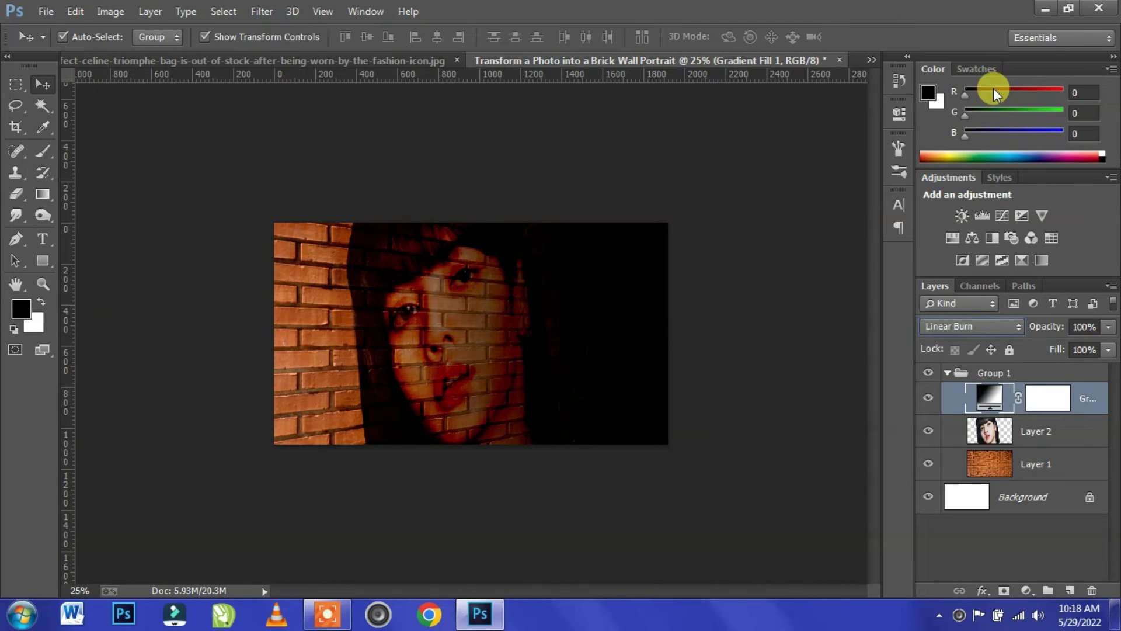
{"action": "double_click", "coordinate": [984, 397]}
{"action": "left_click_drag", "start_coordinate": [520, 335], "coordinate": [608, 341]}
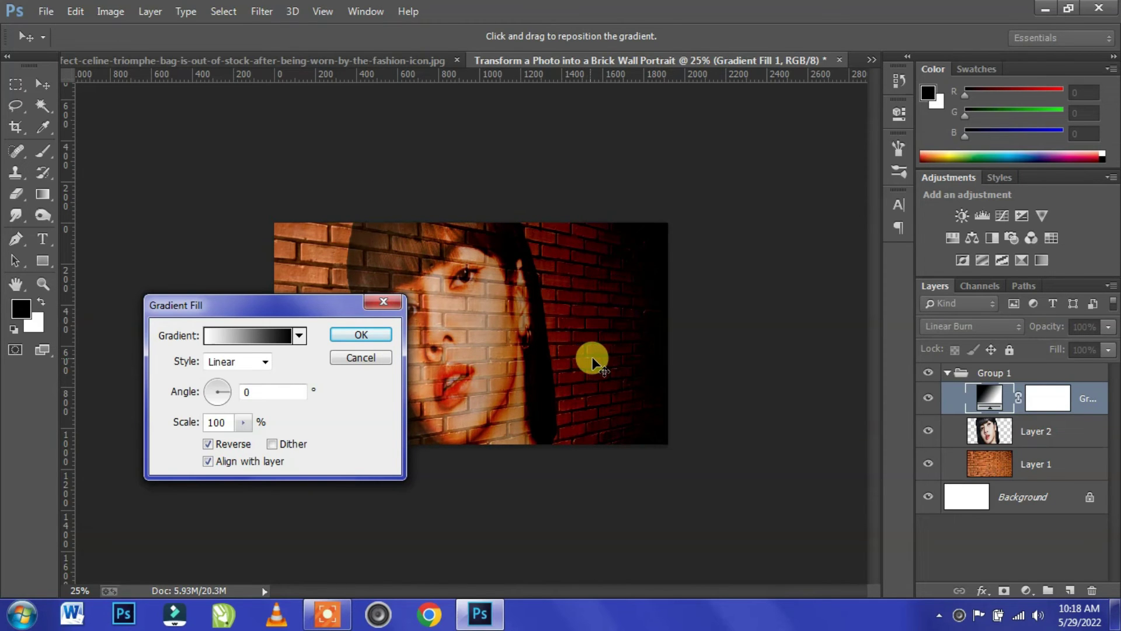
{"action": "left_click", "coordinate": [353, 333]}
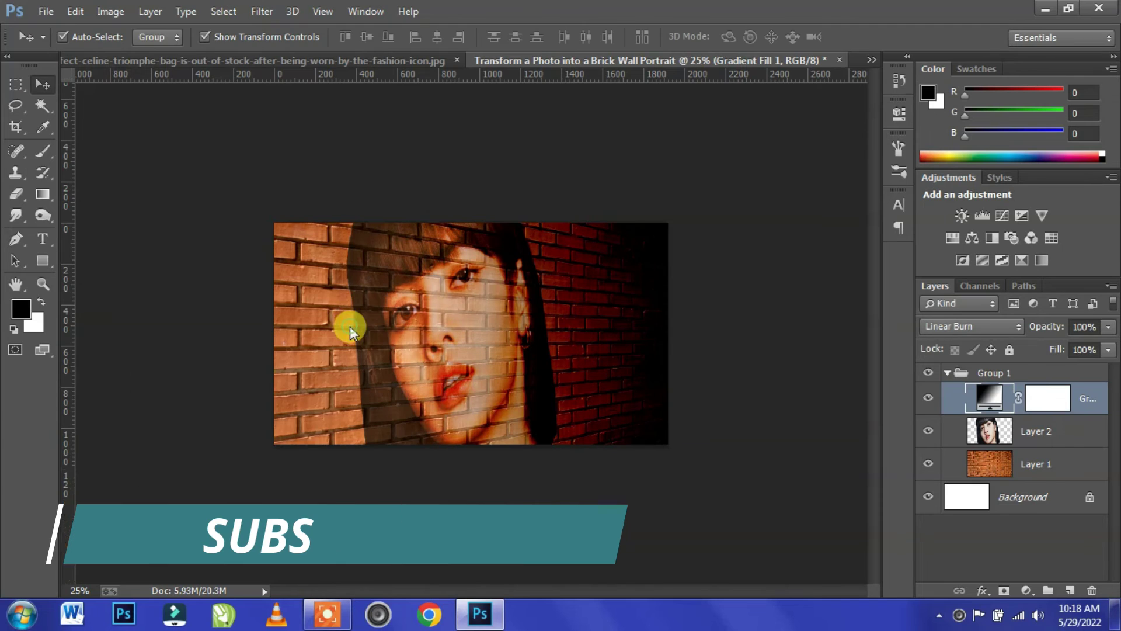
Step: Set the gradient fill layer's opacity to 60%
{"action": "left_click", "coordinate": [1084, 327]}
{"action": "type", "text": "6"}
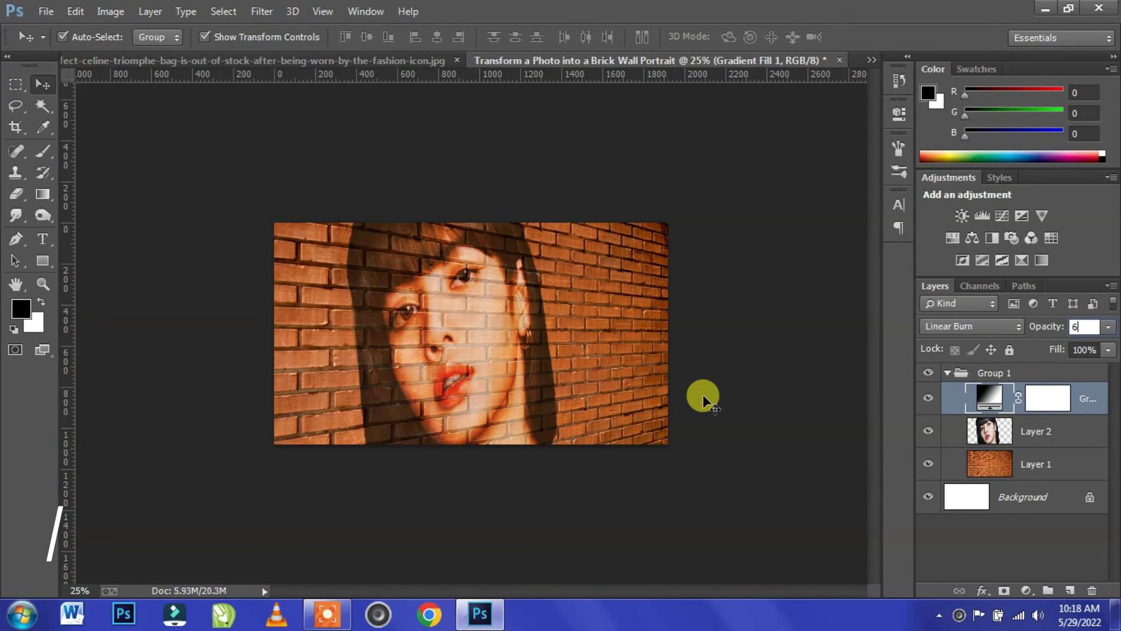
{"action": "type", "text": "0"}
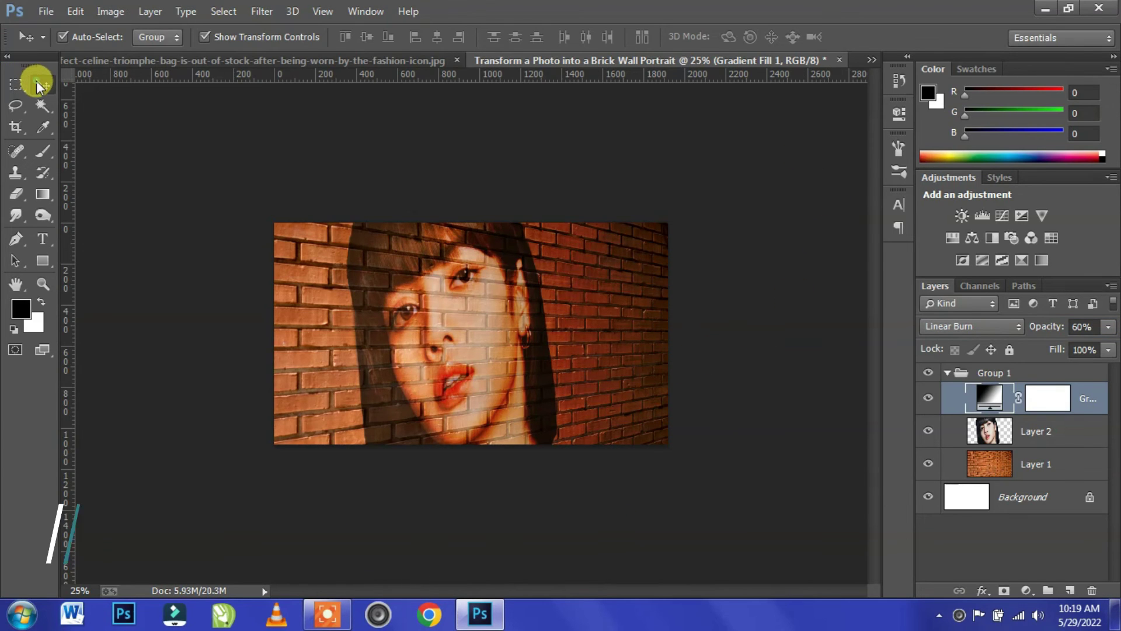
Step: Reopen the gradient fill's settings and accept them, and collapse the layer group
{"action": "double_click", "coordinate": [986, 396]}
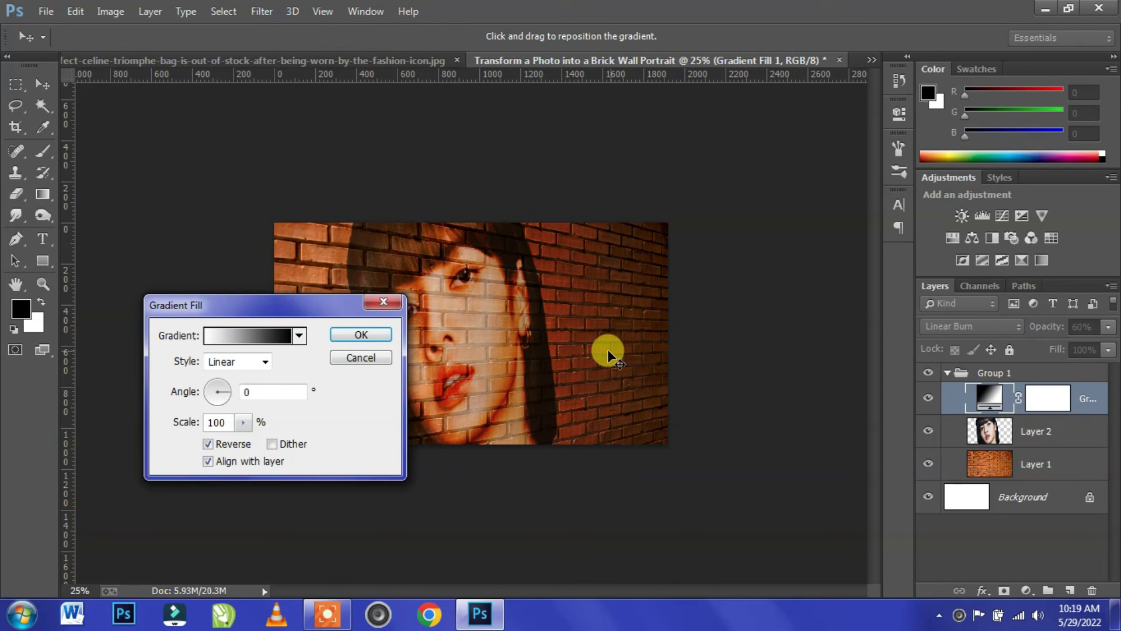
{"action": "left_click", "coordinate": [379, 337]}
{"action": "left_click", "coordinate": [41, 83]}
{"action": "left_click", "coordinate": [775, 293]}
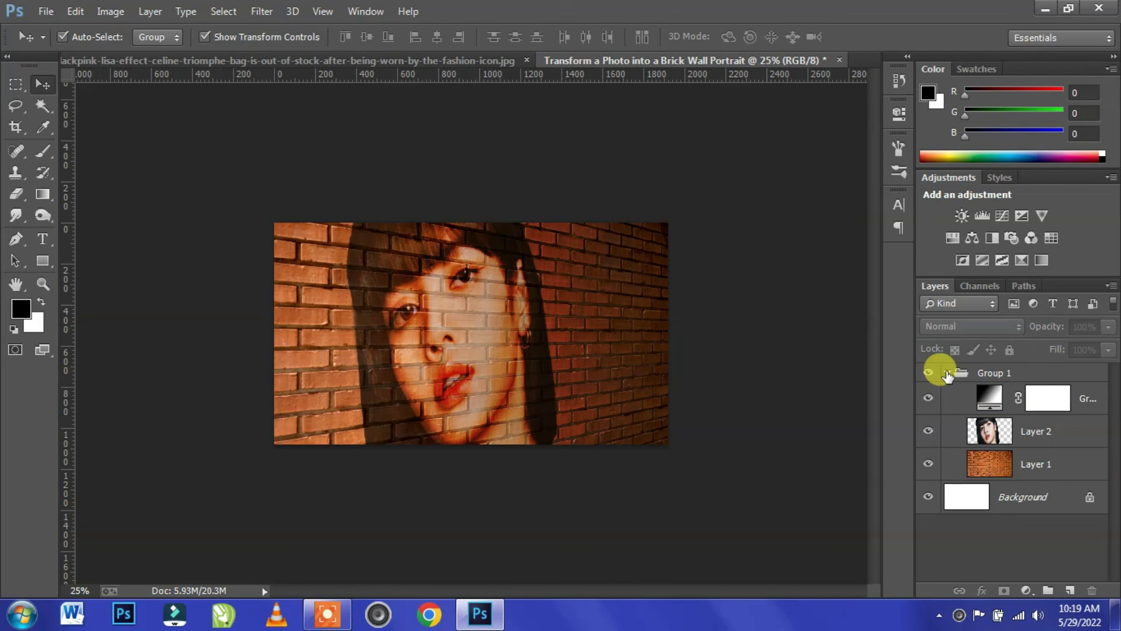
{"action": "left_click", "coordinate": [945, 374]}
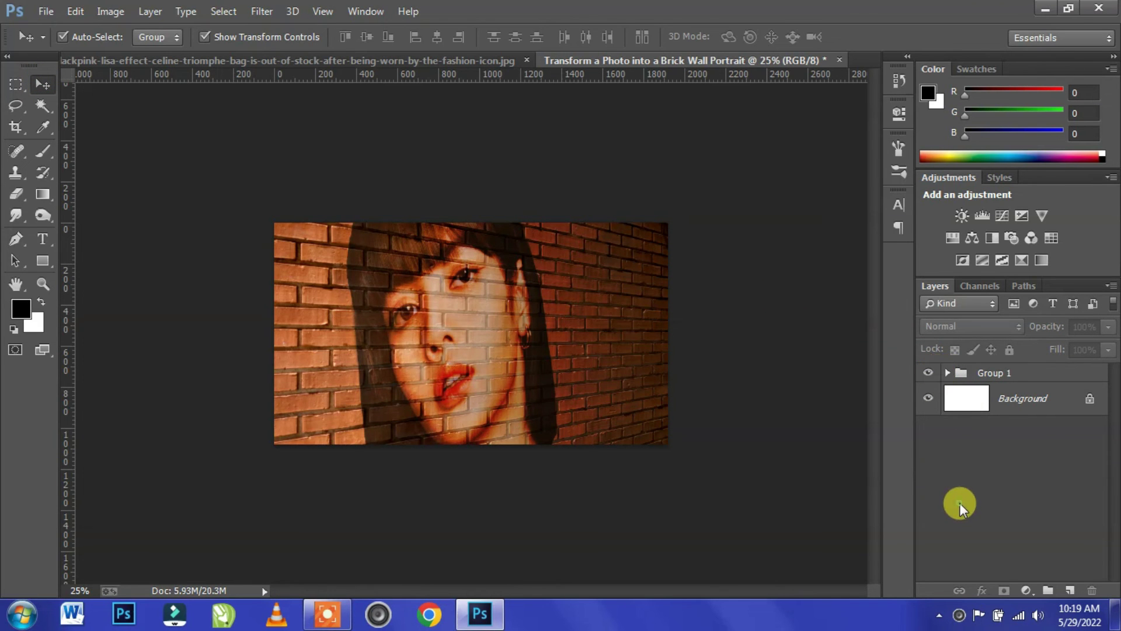